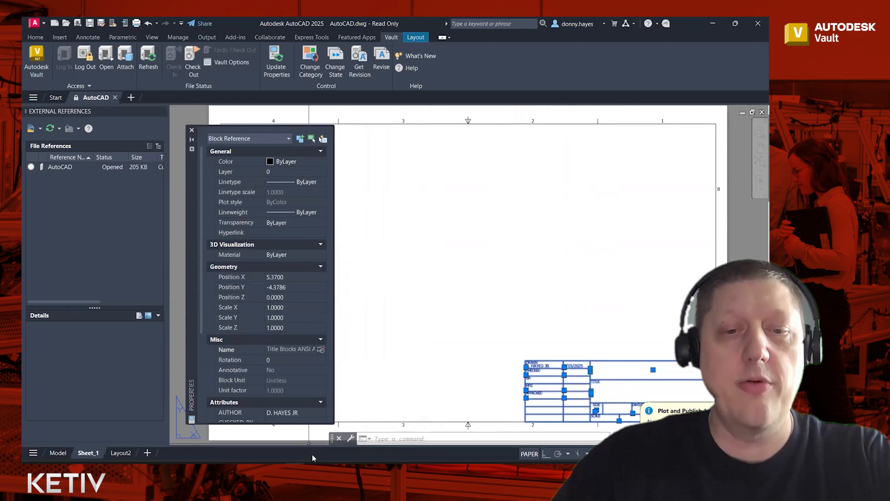
Switch to the Data Management Server Console and review the Demo vault's block attribute indexing, including the entry form for a new block name
{"action": "mouse_move", "coordinate": [316, 469]}
{"action": "left_click", "coordinate": [327, 430]}
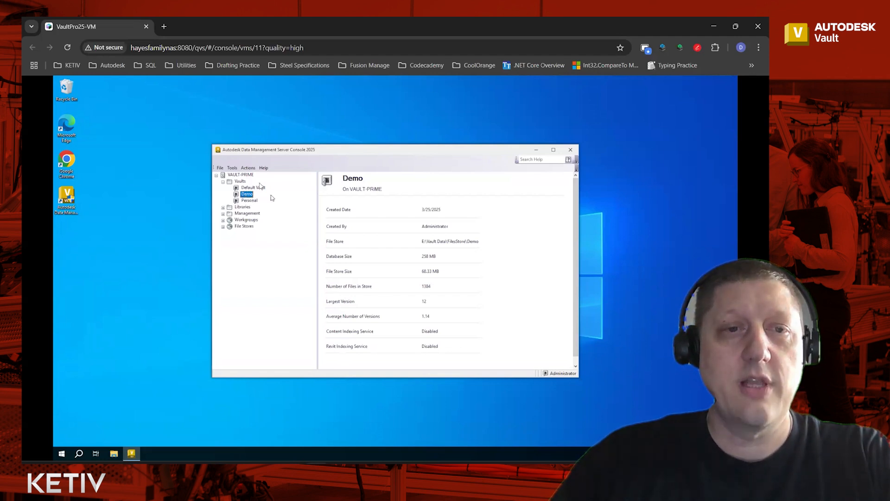
{"action": "left_click", "coordinate": [232, 168]}
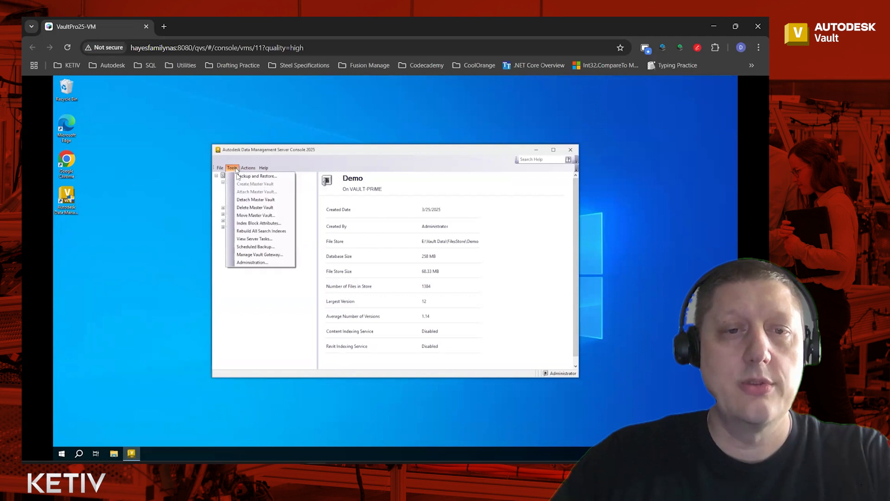
{"action": "left_click", "coordinate": [271, 224]}
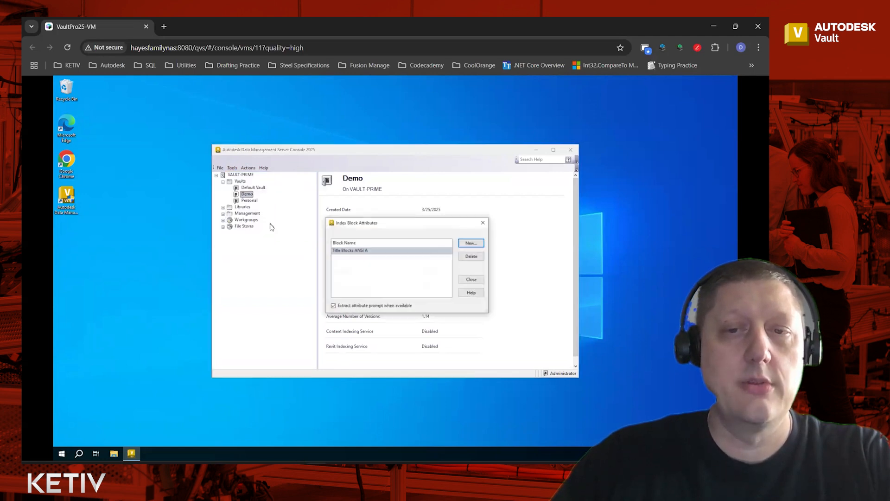
{"action": "left_click", "coordinate": [469, 244]}
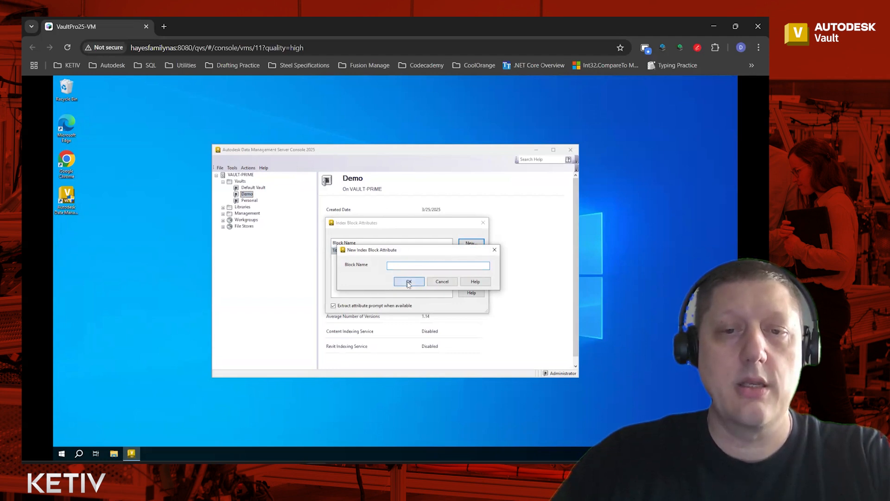
{"action": "left_click", "coordinate": [442, 281]}
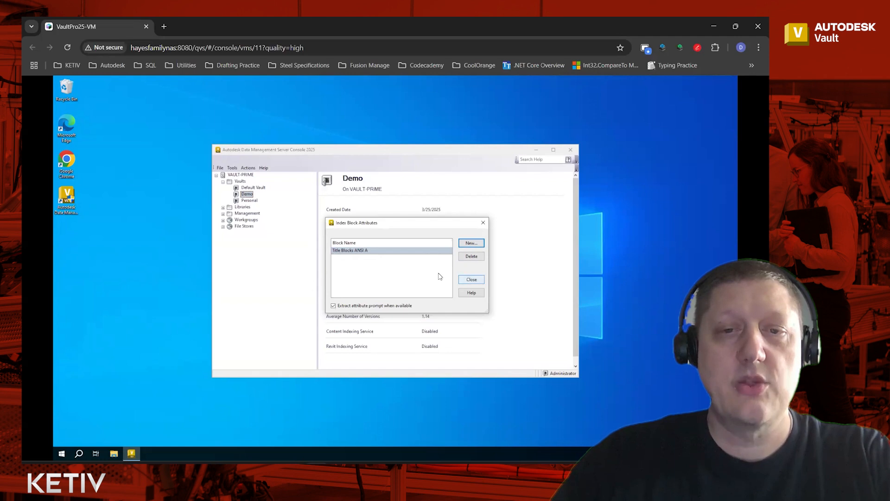
{"action": "left_click", "coordinate": [470, 280]}
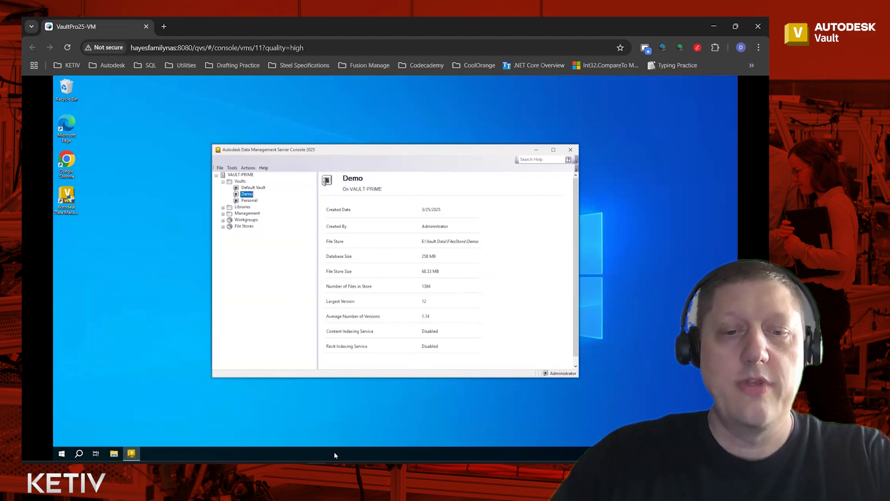
Switch to Autodesk Vault Professional and open the property definitions from the vault's behavior settings
{"action": "left_click", "coordinate": [338, 436]}
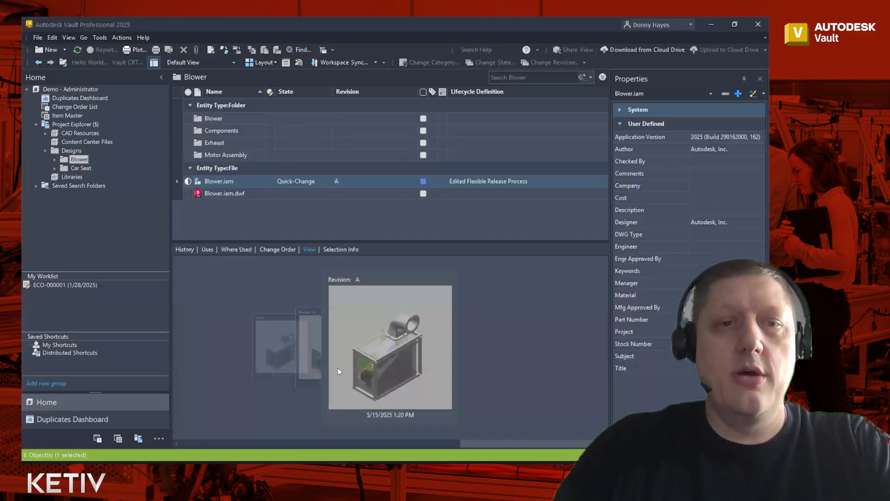
{"action": "left_click", "coordinate": [338, 368]}
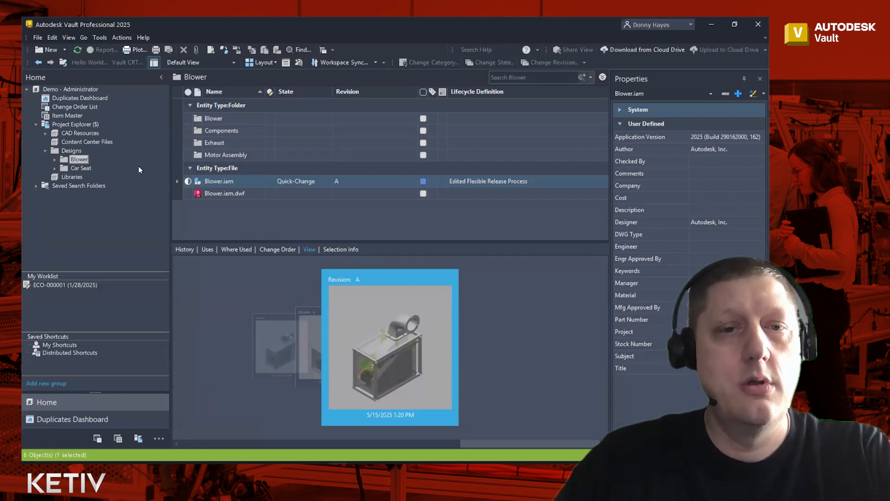
{"action": "left_click", "coordinate": [219, 224]}
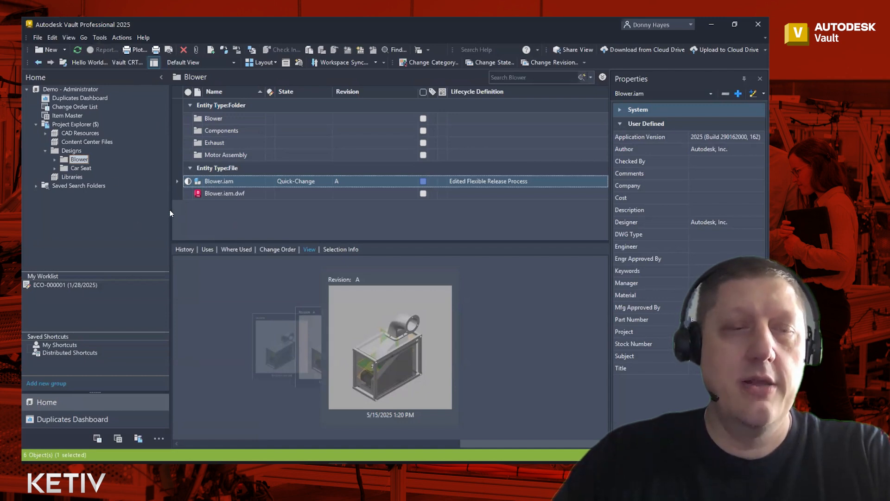
{"action": "left_click", "coordinate": [157, 212]}
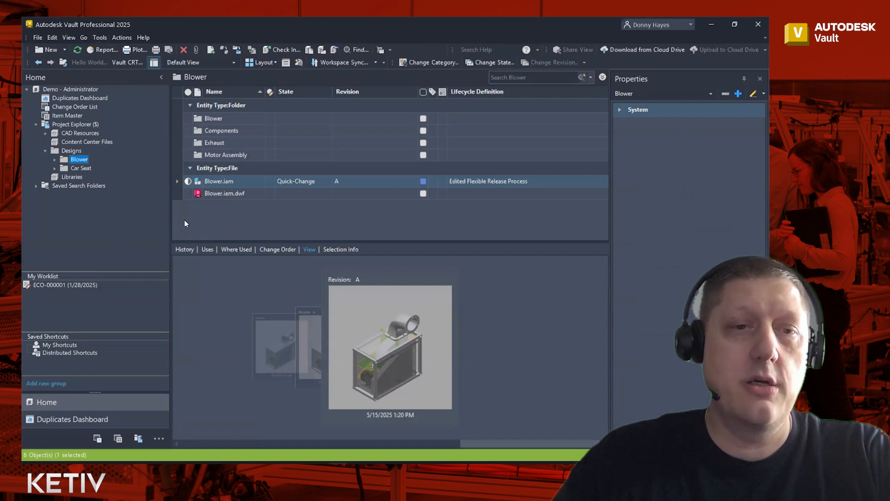
{"action": "left_click", "coordinate": [102, 37]}
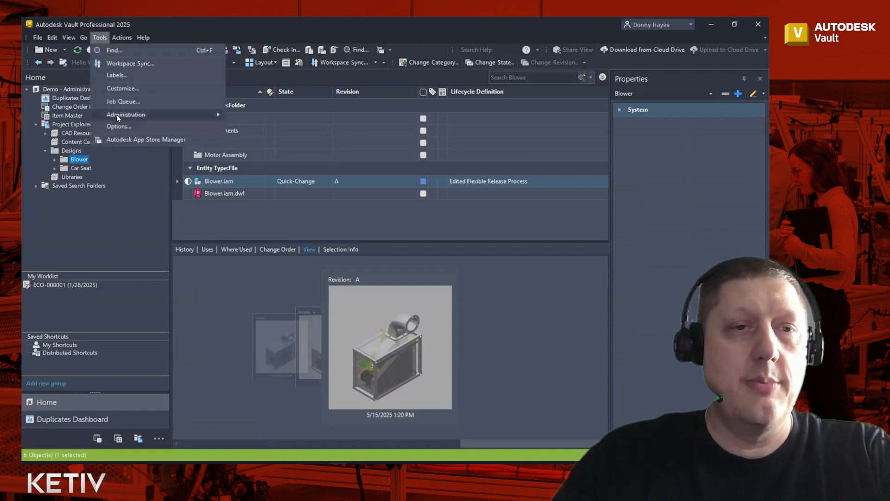
{"action": "mouse_move", "coordinate": [159, 118]}
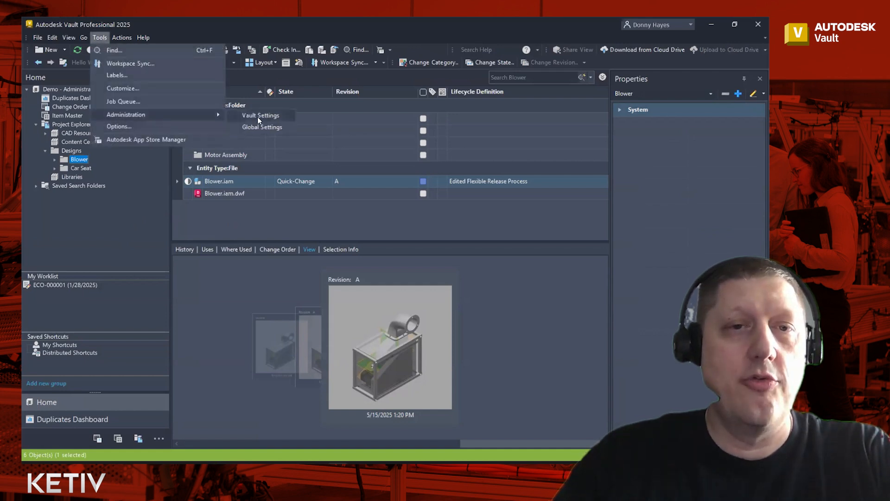
{"action": "left_click", "coordinate": [257, 116]}
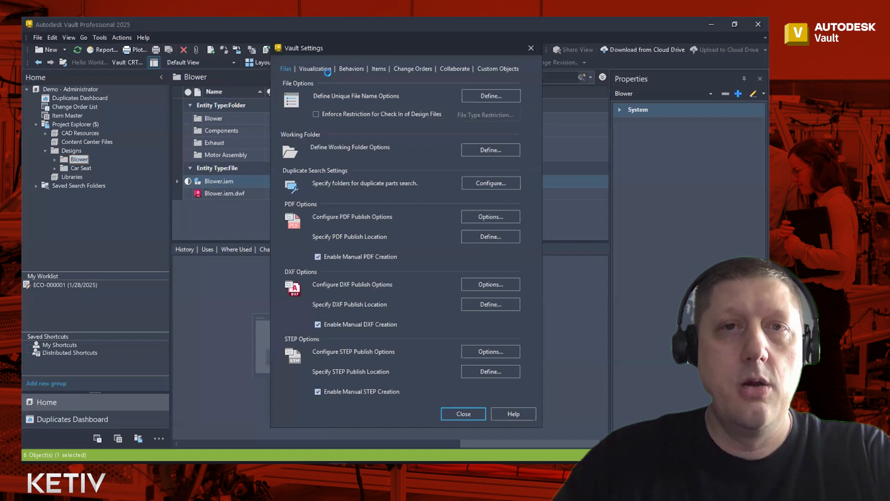
{"action": "left_click", "coordinate": [347, 69]}
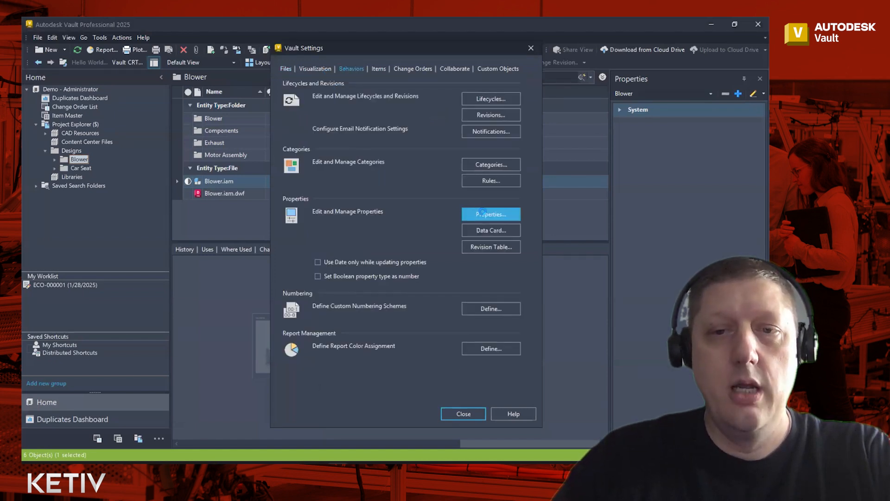
{"action": "left_click", "coordinate": [509, 216]}
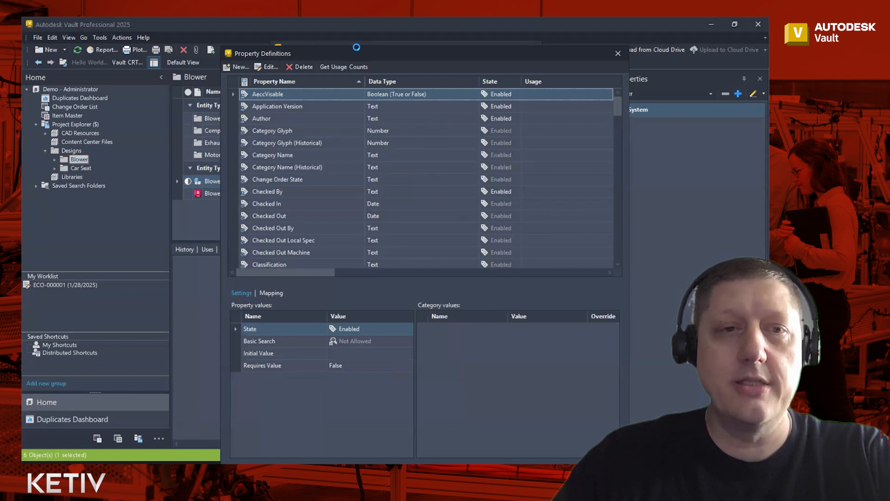
Start a new property definition named AutoCAD Title with the data type Text
{"action": "left_click_drag", "start_coordinate": [357, 46], "coordinate": [335, 23]}
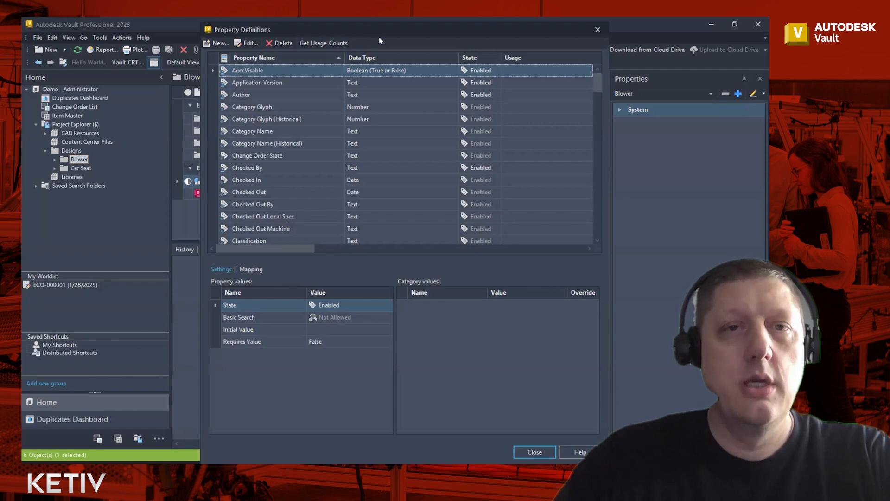
{"action": "left_click_drag", "start_coordinate": [383, 31], "coordinate": [378, 29]}
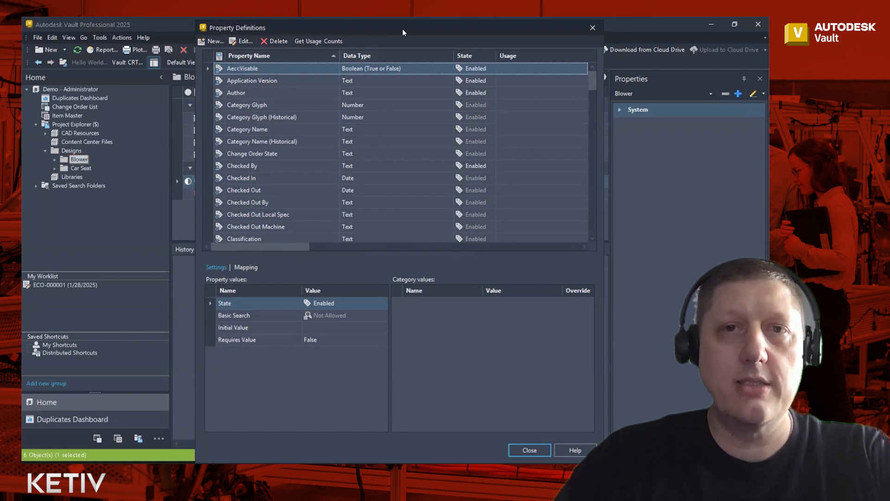
{"action": "left_click_drag", "start_coordinate": [403, 29], "coordinate": [402, 29]}
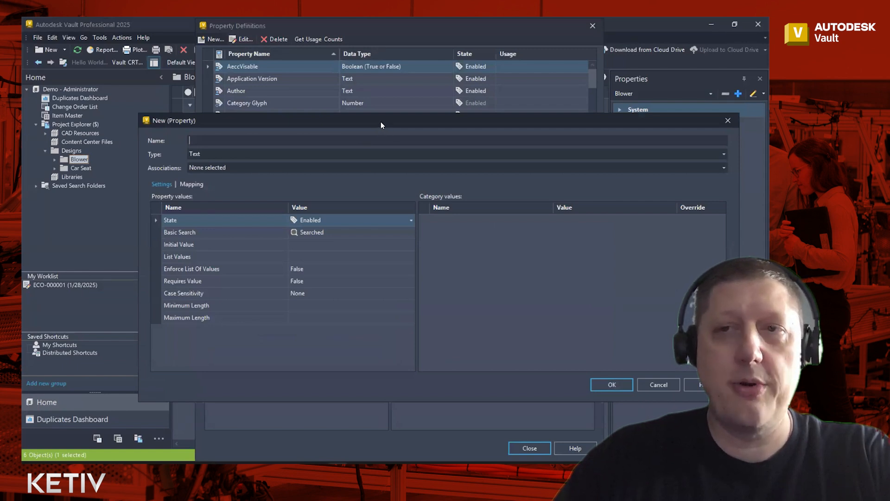
{"action": "left_click_drag", "start_coordinate": [381, 122], "coordinate": [351, 110]}
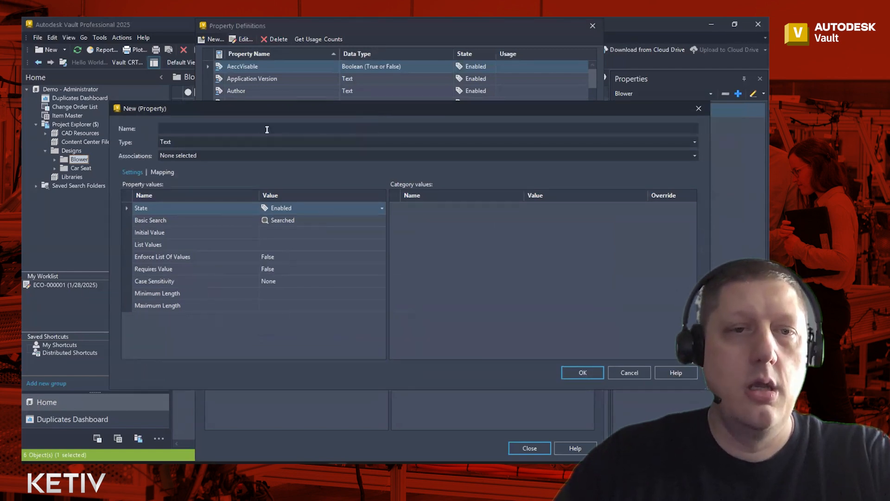
{"action": "left_click", "coordinate": [246, 129]}
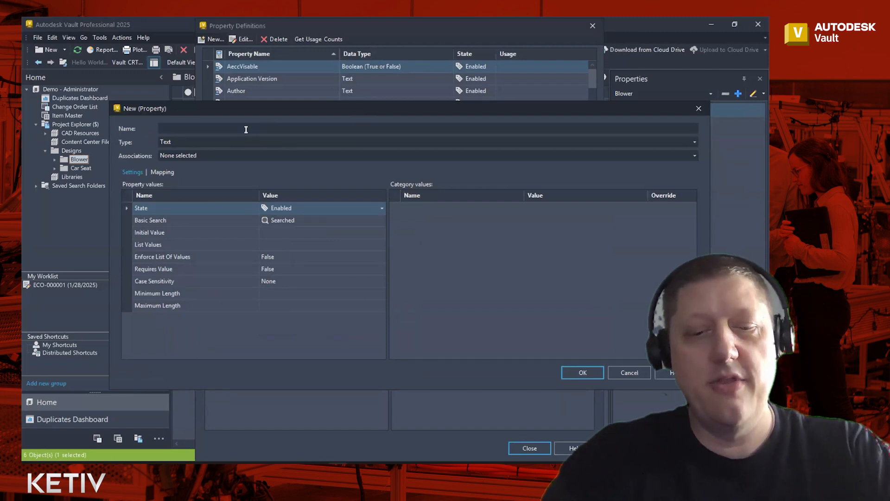
{"action": "type", "text": "Autoc"}
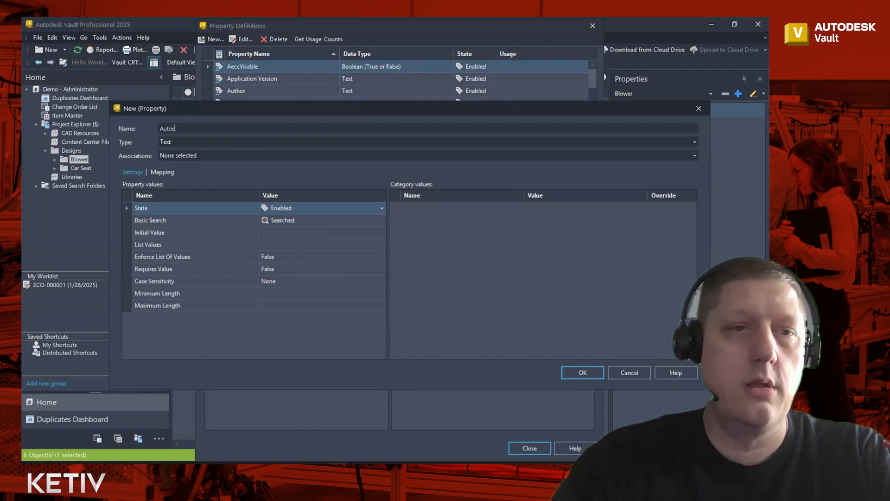
{"action": "type", "text": "A"}
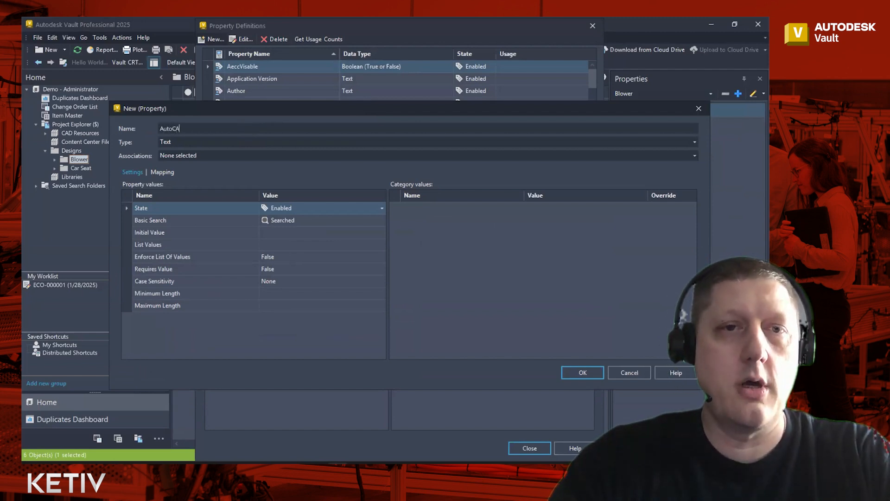
{"action": "type", "text": "D Title"}
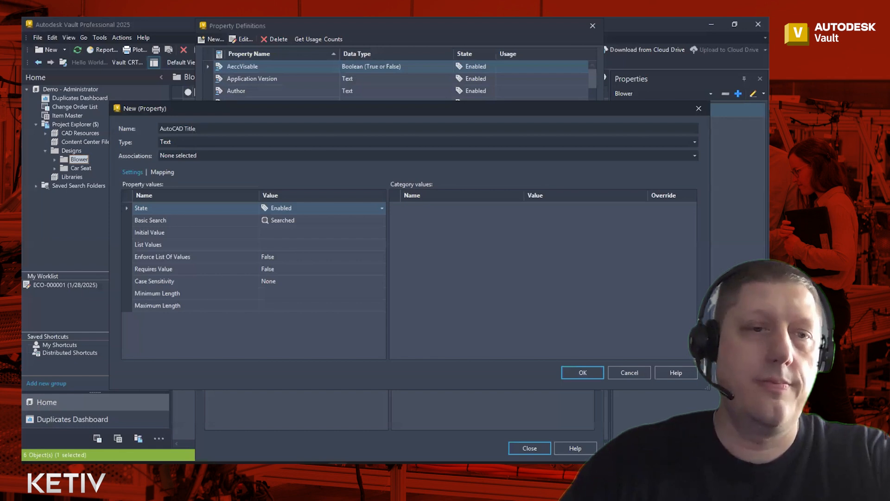
{"action": "left_click", "coordinate": [246, 145]}
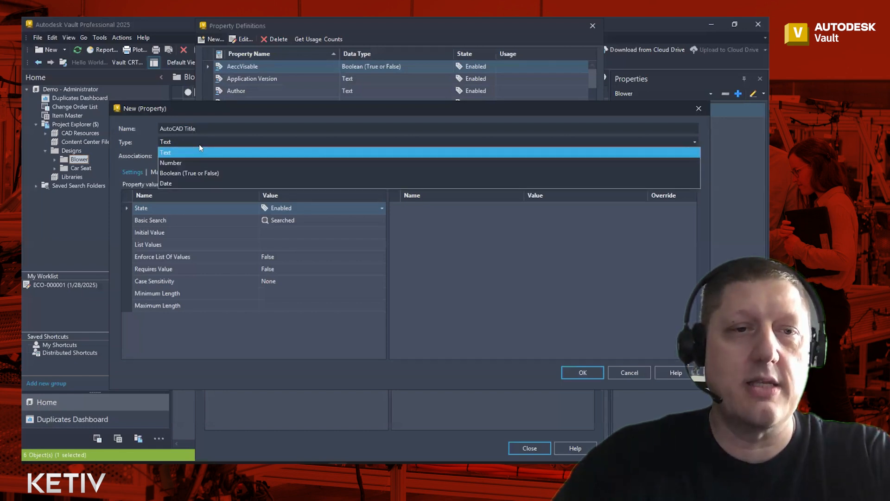
{"action": "left_click", "coordinate": [175, 156]}
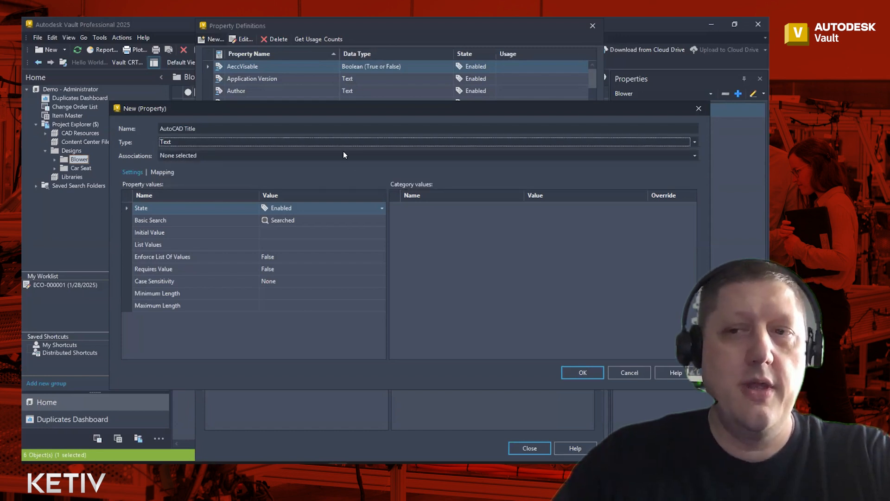
Associate the AutoCAD Title property with File and its Engineering category
{"action": "left_click", "coordinate": [198, 157]}
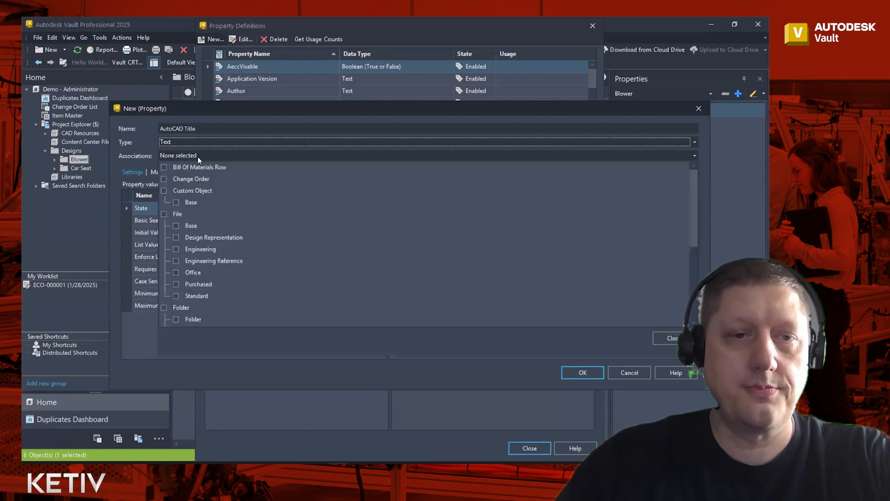
{"action": "left_click", "coordinate": [170, 217]}
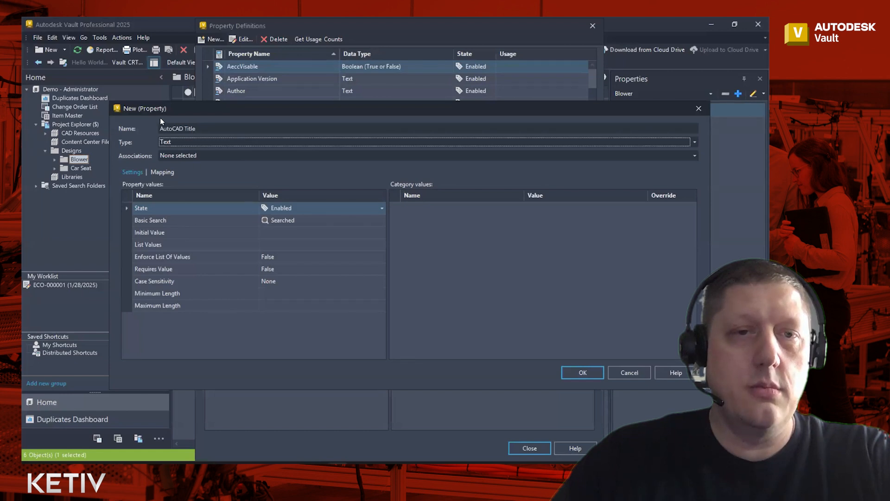
{"action": "left_click", "coordinate": [185, 155]}
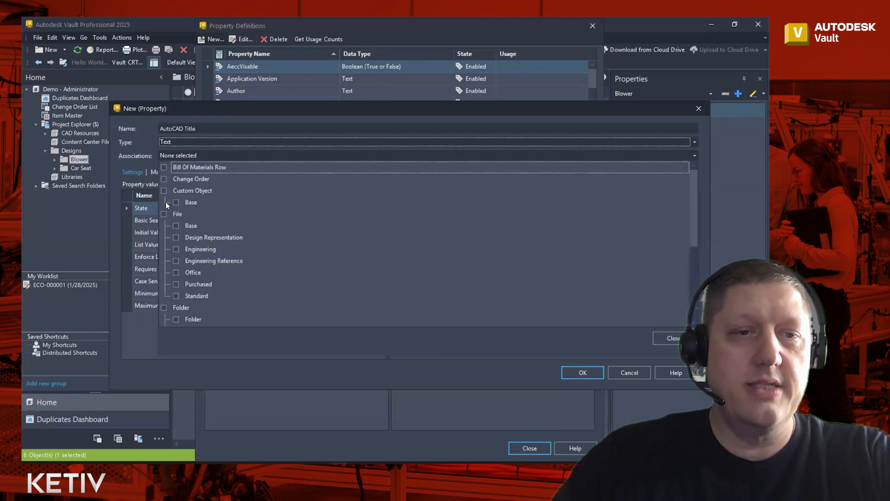
{"action": "left_click", "coordinate": [179, 214]}
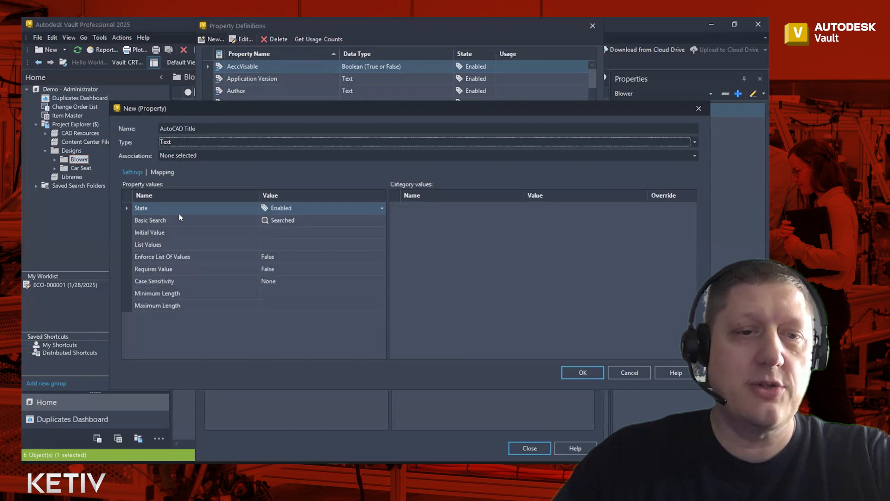
{"action": "left_click", "coordinate": [200, 155]}
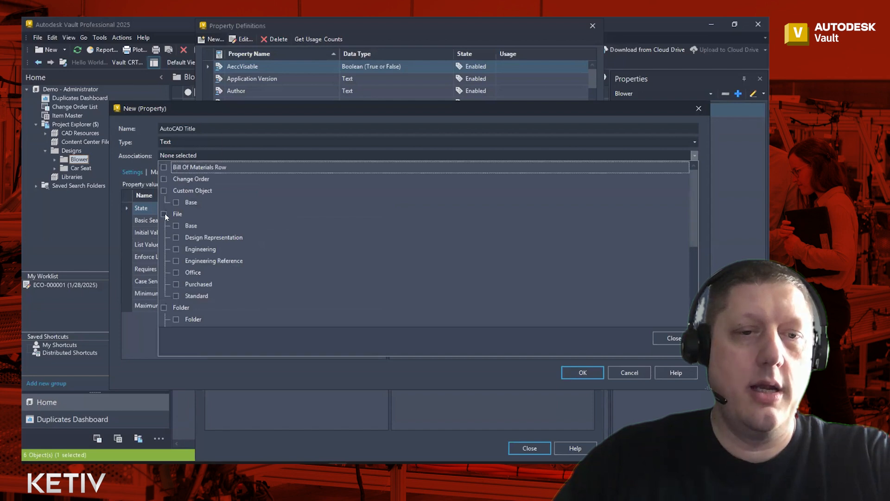
{"action": "scroll", "coordinate": [183, 253], "scroll_direction": "down", "scroll_amount": 3}
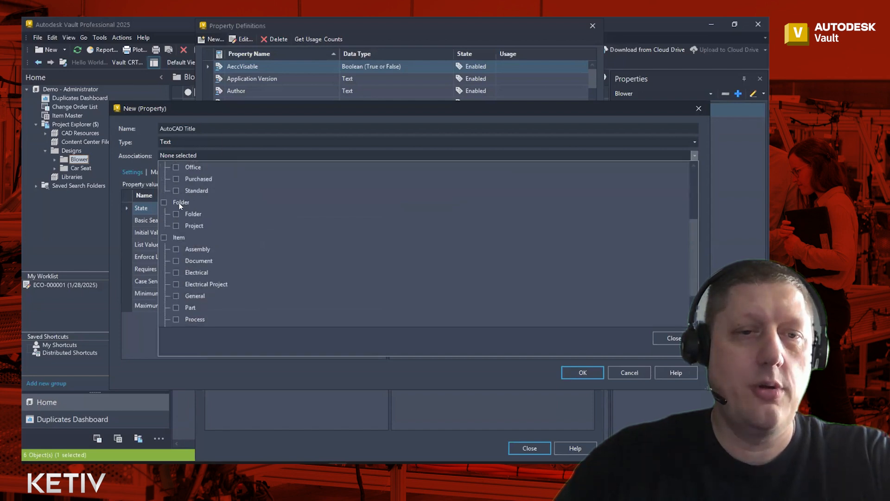
{"action": "scroll", "coordinate": [174, 237], "scroll_direction": "down", "scroll_amount": 2}
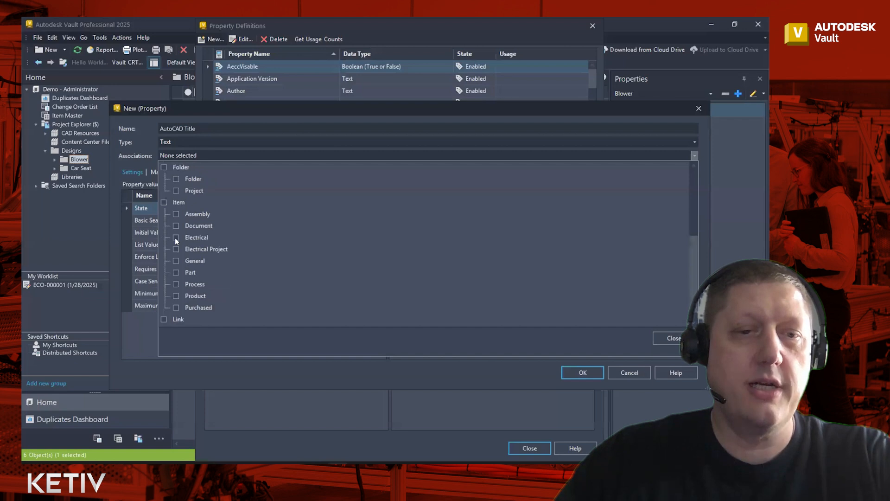
{"action": "scroll", "coordinate": [197, 306], "scroll_direction": "up", "scroll_amount": 4}
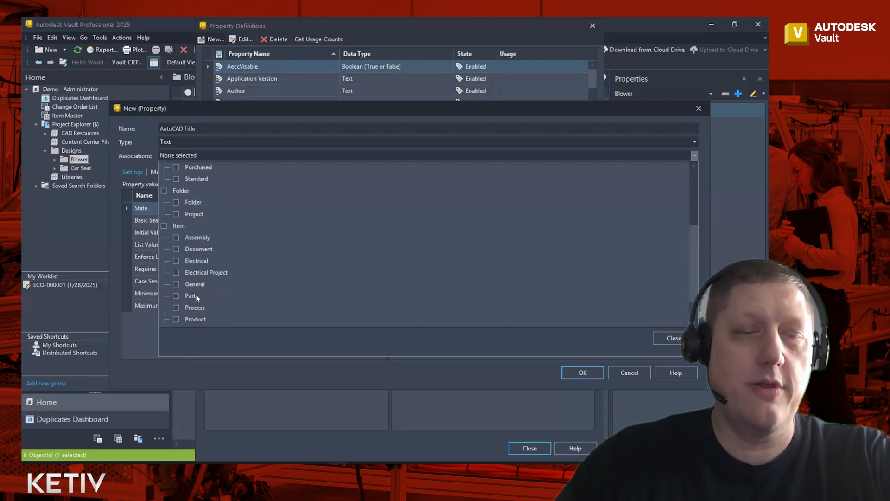
{"action": "left_click", "coordinate": [164, 202]}
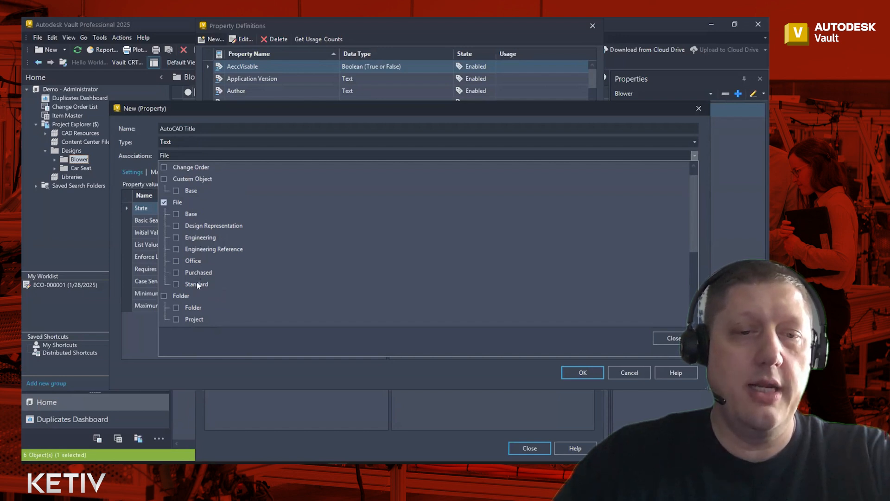
{"action": "left_click", "coordinate": [176, 238]}
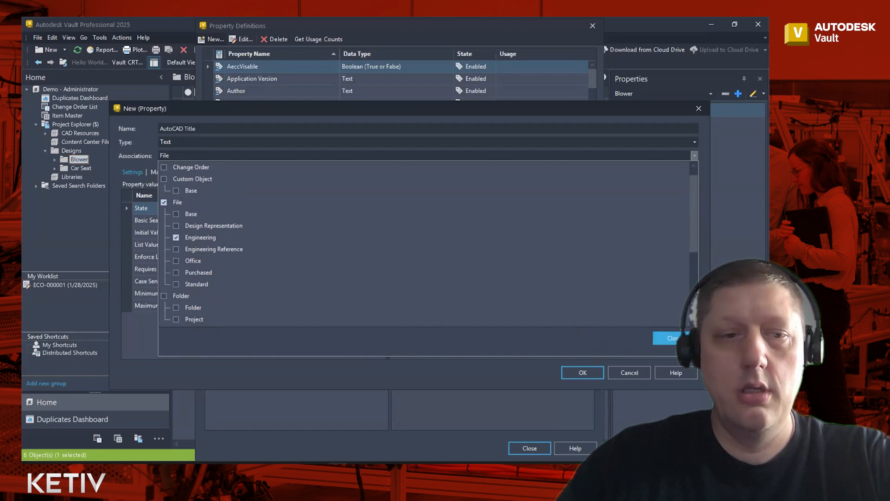
Accept the associations and keep the property's State as Enabled and its Basic Search as Searched
{"action": "left_click", "coordinate": [671, 338]}
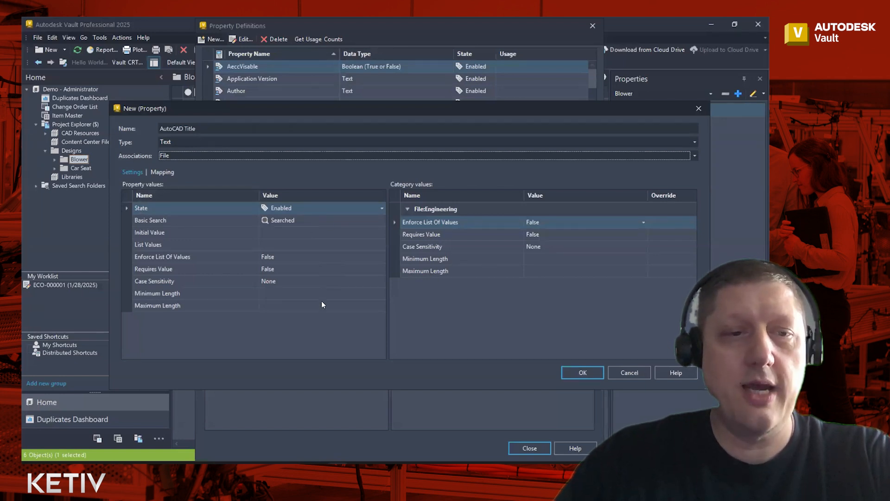
{"action": "left_click", "coordinate": [381, 209]}
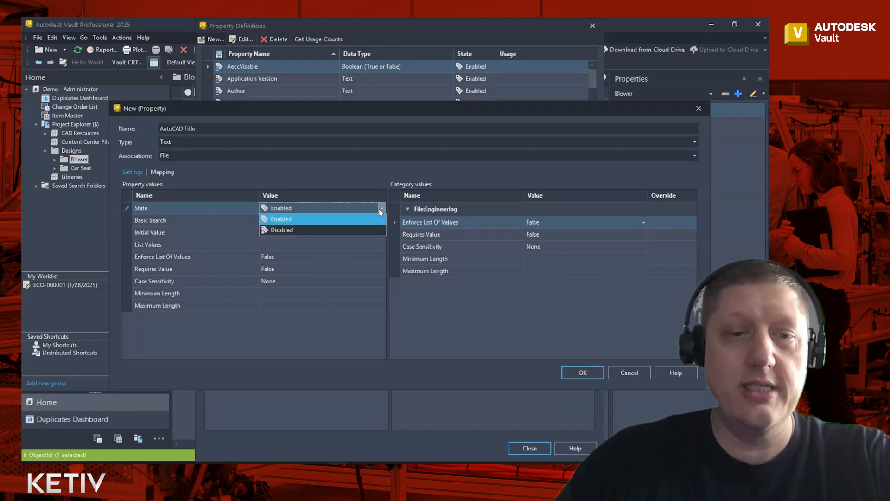
{"action": "left_click", "coordinate": [313, 220]}
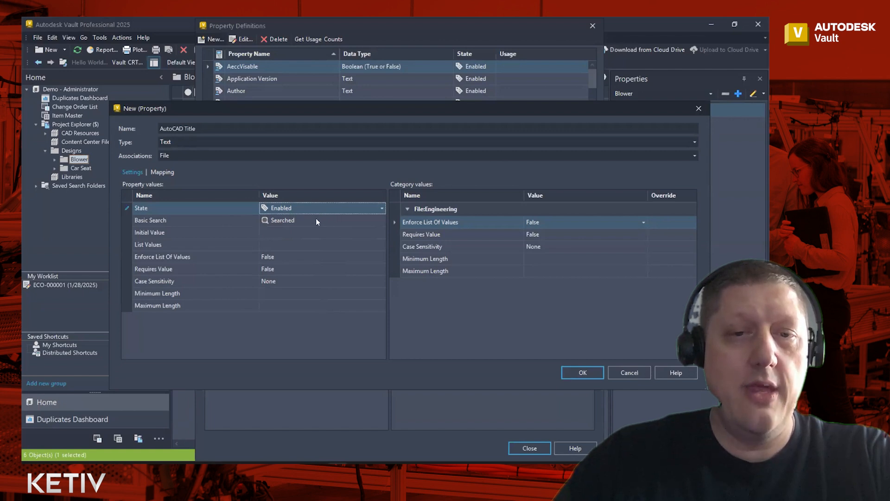
{"action": "left_click", "coordinate": [316, 219]}
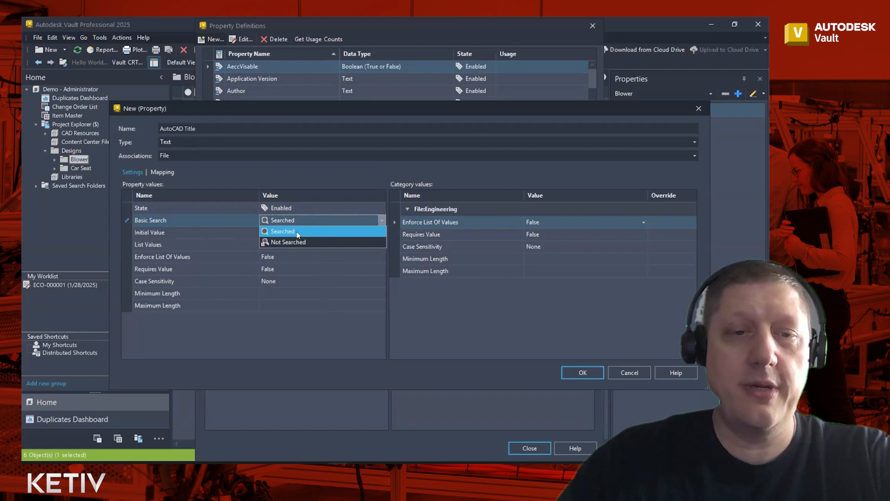
{"action": "left_click", "coordinate": [289, 323]}
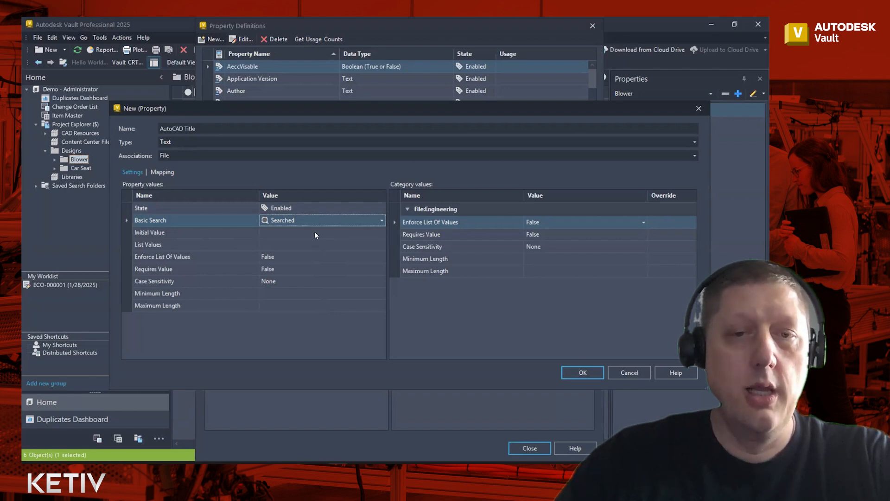
Examine the property's initial value mappings and list values without adding any entries
{"action": "left_click", "coordinate": [284, 236]}
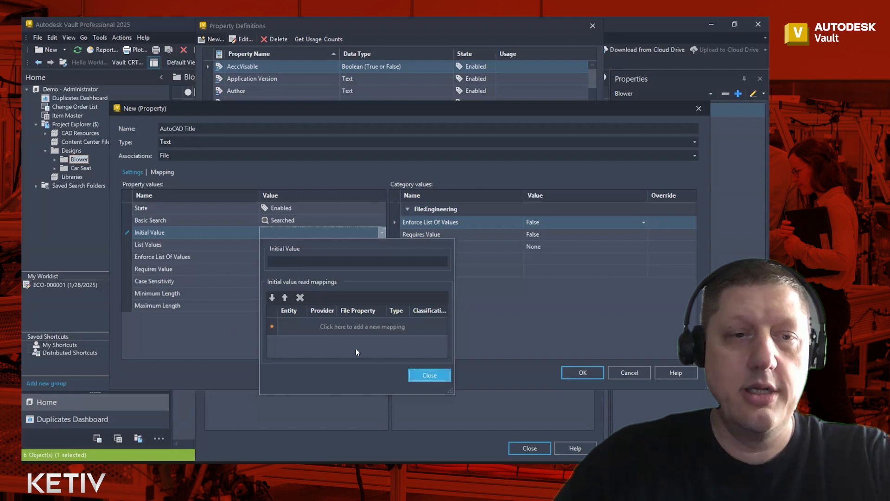
{"action": "left_click", "coordinate": [430, 374]}
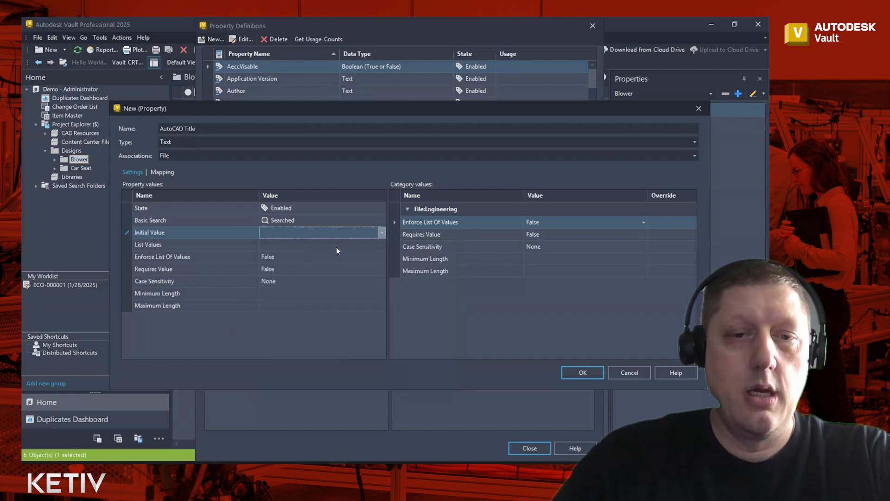
{"action": "left_click", "coordinate": [379, 245]}
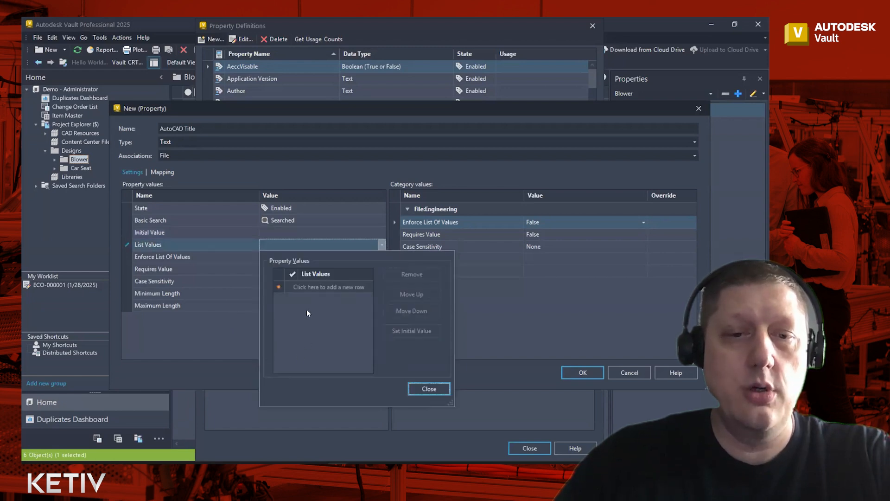
{"action": "left_click", "coordinate": [415, 389]}
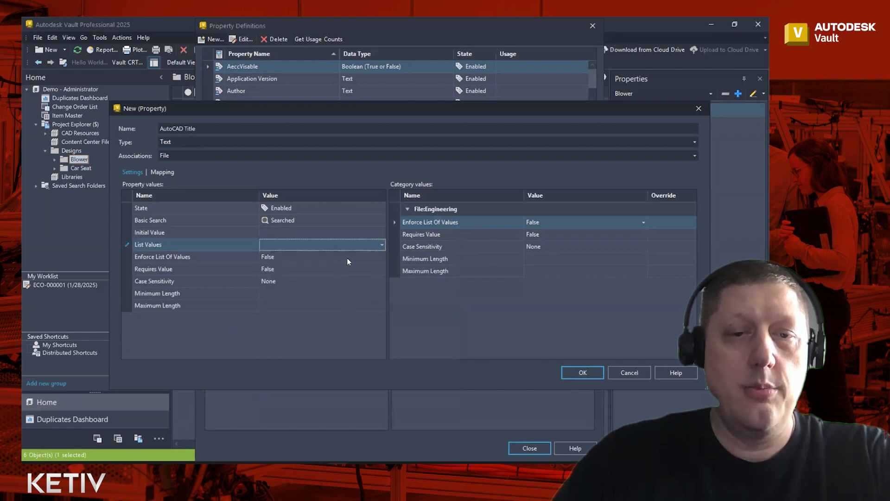
Examine the property's options for enforcing list values, requiring a value, case sensitivity and minimum length
{"action": "left_click", "coordinate": [273, 258]}
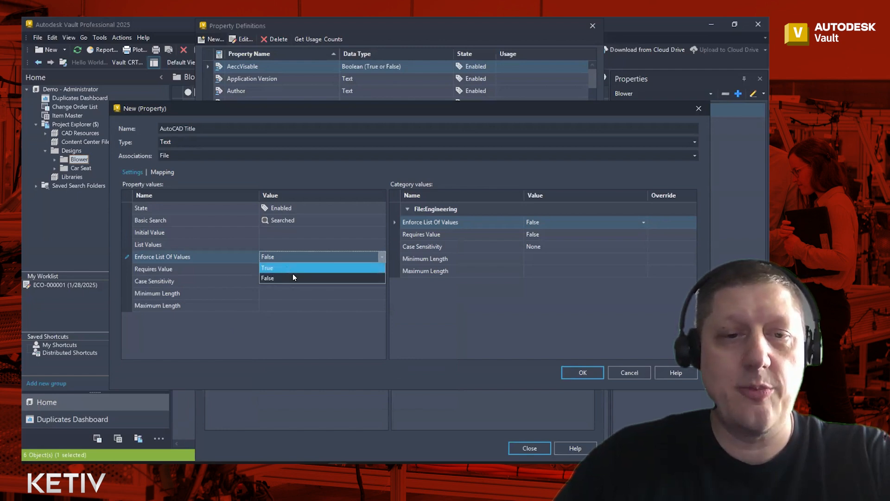
{"action": "left_click", "coordinate": [287, 323]}
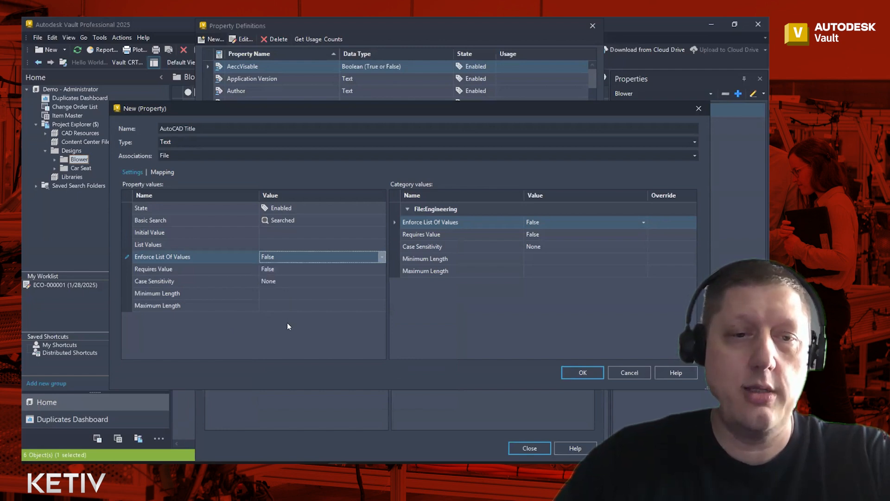
{"action": "left_click", "coordinate": [283, 266]}
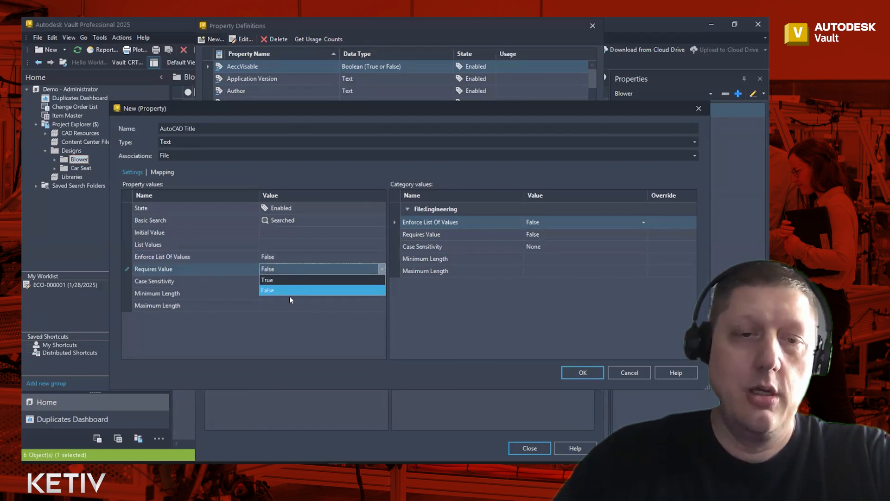
{"action": "left_click", "coordinate": [285, 324]}
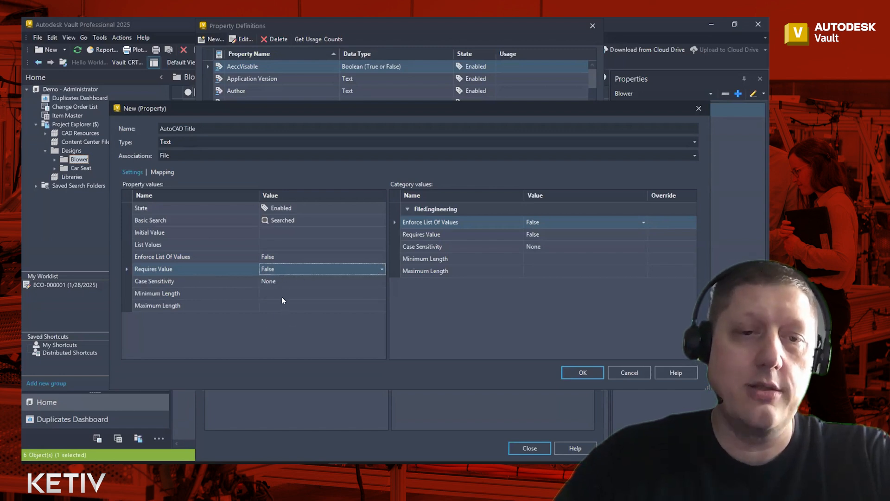
{"action": "left_click", "coordinate": [287, 280]}
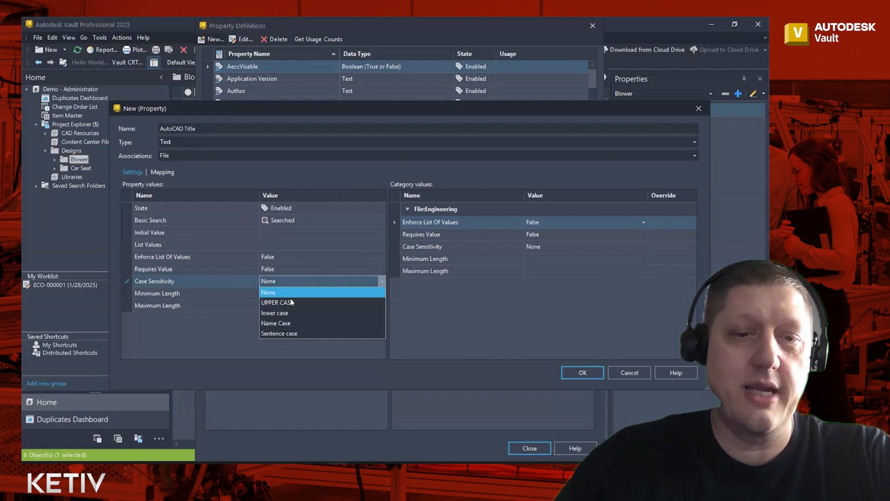
{"action": "left_click", "coordinate": [246, 322]}
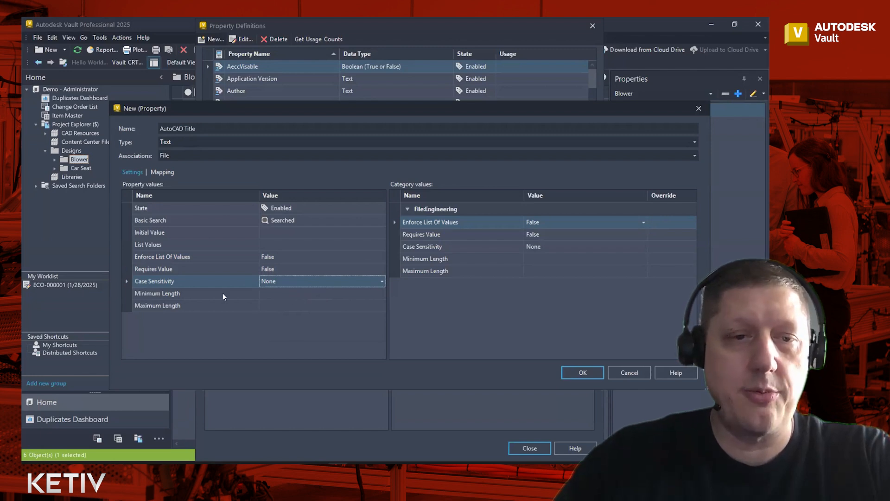
{"action": "left_click", "coordinate": [301, 293]}
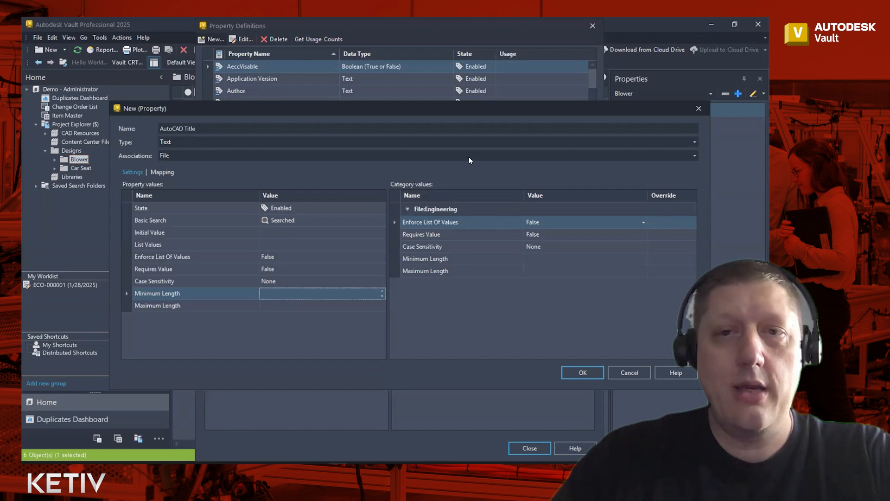
Add the Engineering Reference category to the property's File associations
{"action": "left_click", "coordinate": [395, 158]}
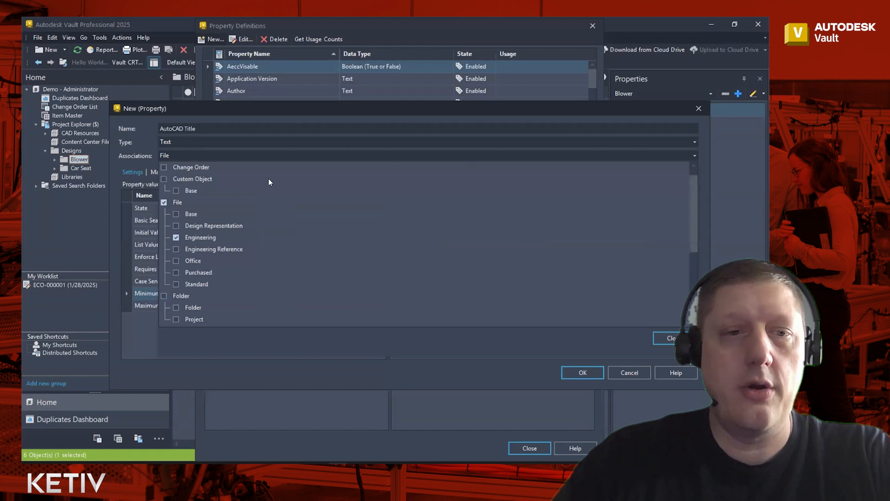
{"action": "left_click", "coordinate": [177, 249]}
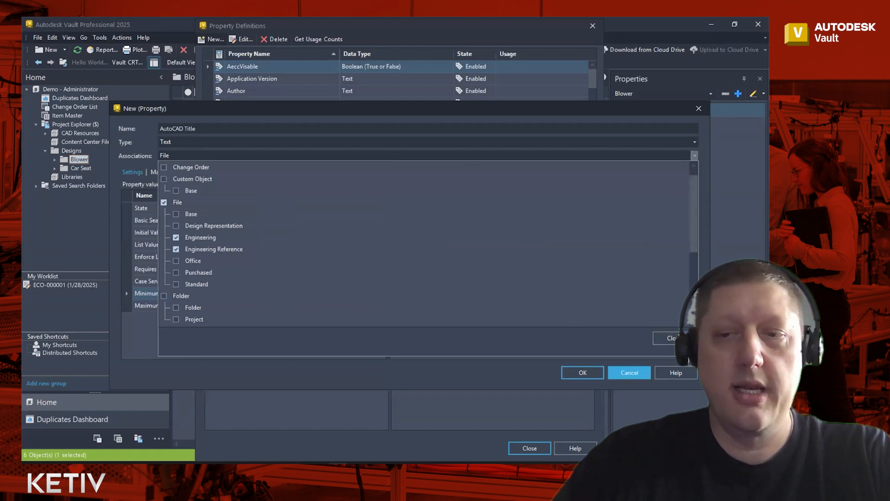
{"action": "left_click", "coordinate": [674, 339]}
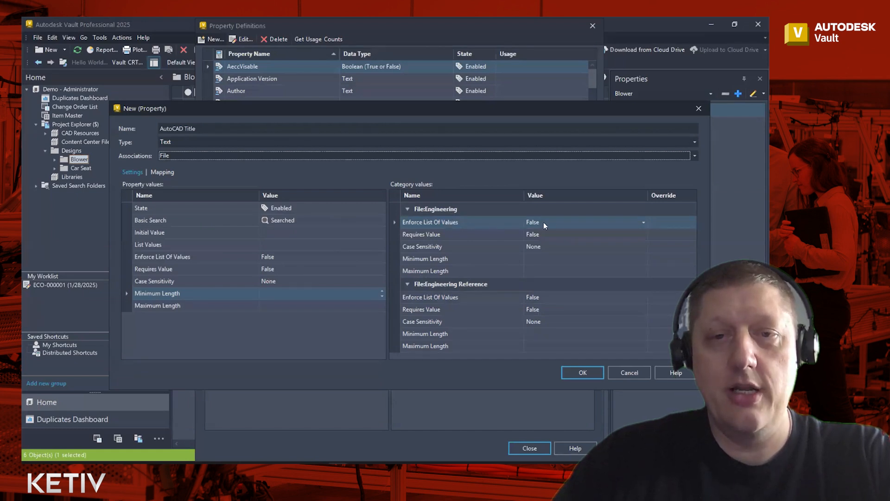
Set Requires Value to True in the File:Engineering category values
{"action": "left_click", "coordinate": [643, 236]}
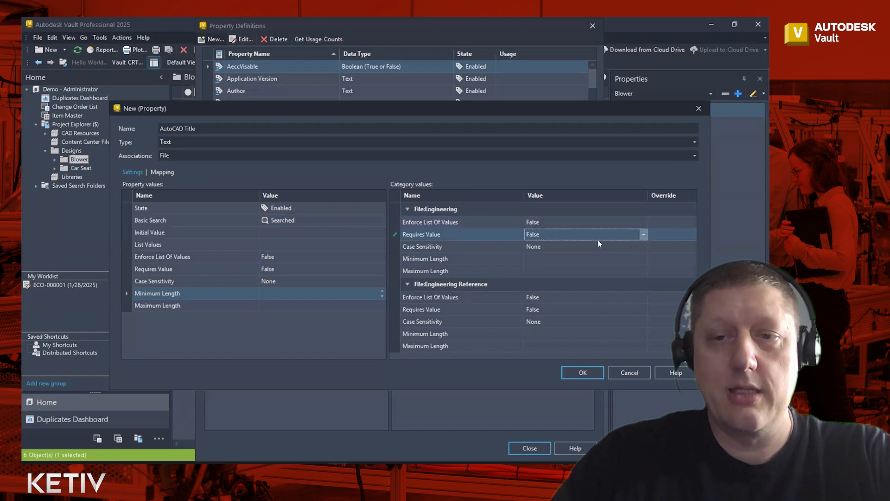
{"action": "left_click", "coordinate": [545, 236]}
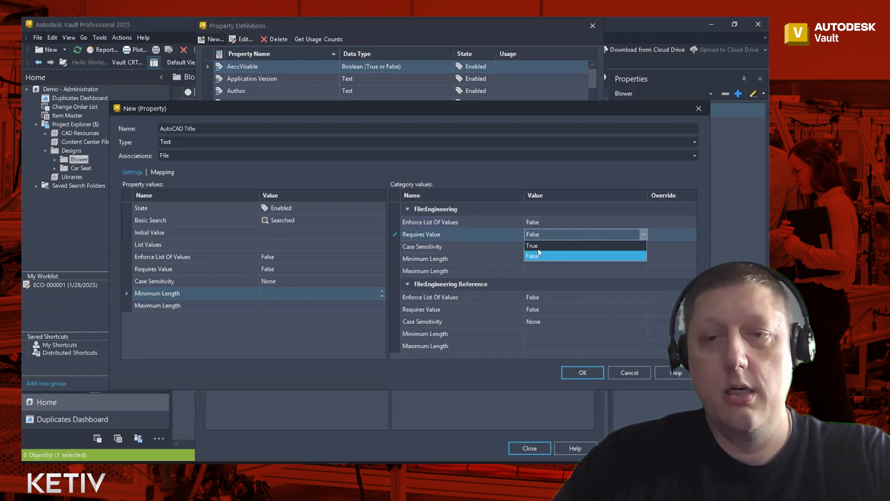
{"action": "left_click", "coordinate": [589, 246]}
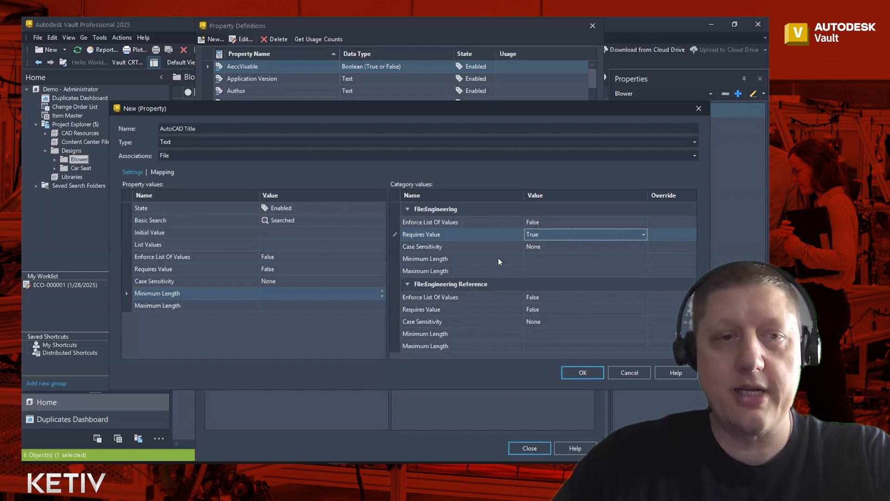
Open the property's mappings and start a new mapping with File as the entity
{"action": "left_click", "coordinate": [165, 173]}
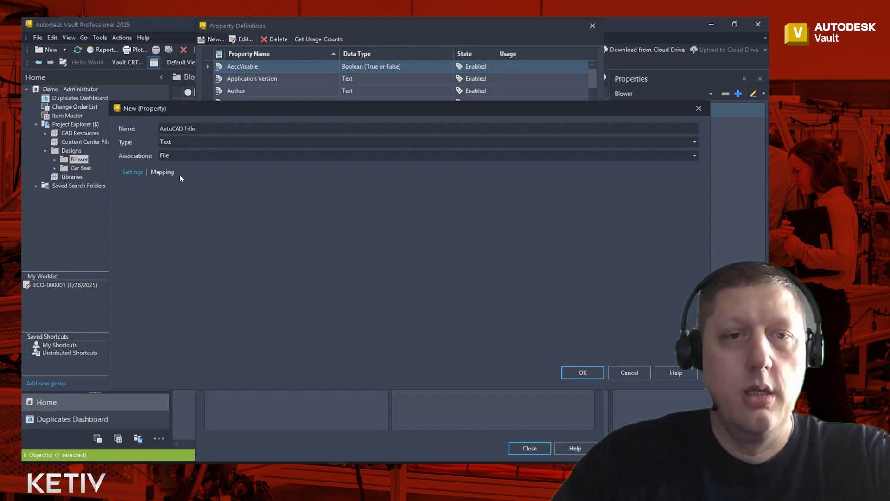
{"action": "left_click", "coordinate": [162, 173]}
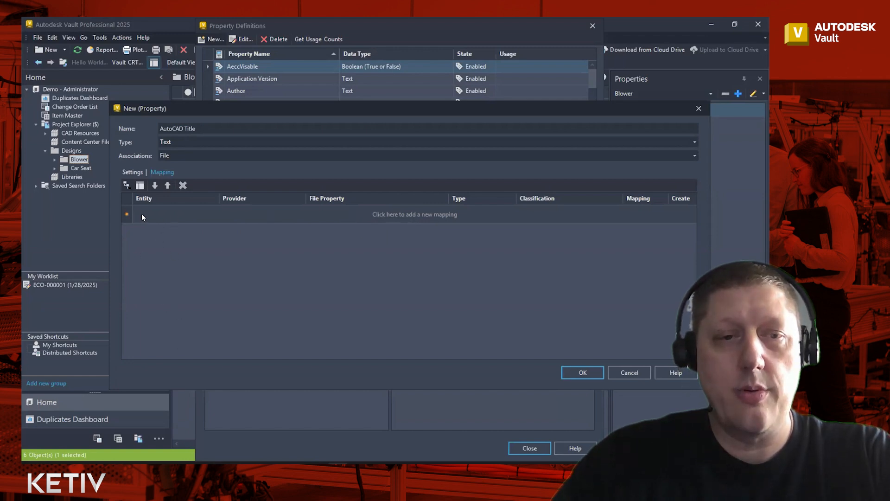
{"action": "left_click", "coordinate": [393, 214]}
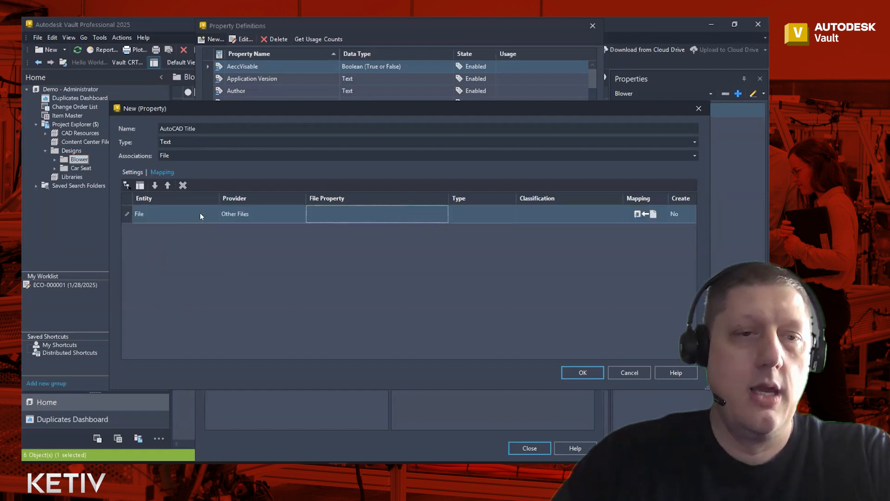
{"action": "left_click", "coordinate": [213, 215]}
{"action": "left_click", "coordinate": [215, 215]}
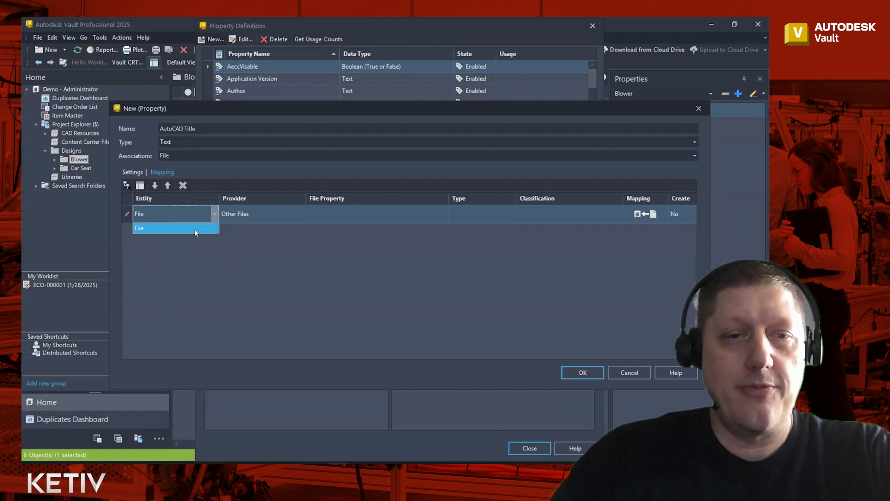
{"action": "left_click", "coordinate": [194, 229]}
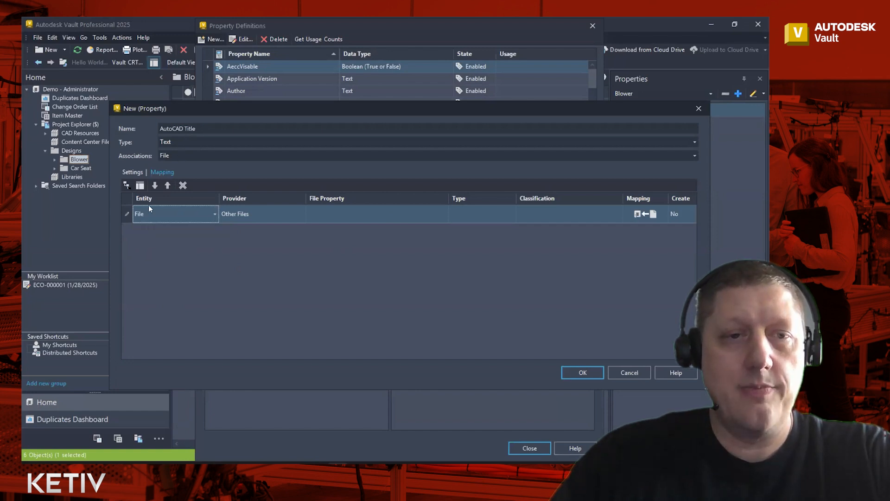
Extend the property's associations to Item with its Document category
{"action": "left_click", "coordinate": [188, 156]}
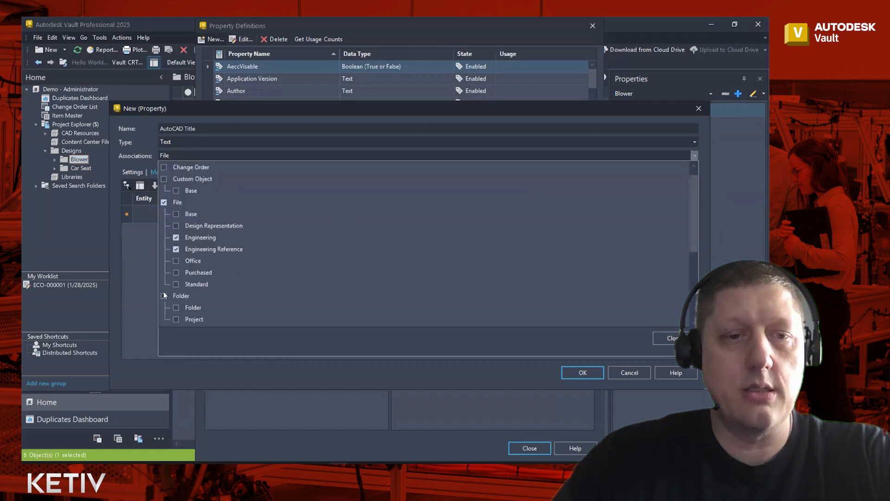
{"action": "scroll", "coordinate": [163, 293], "scroll_direction": "down", "scroll_amount": 1}
{"action": "left_click", "coordinate": [164, 295]}
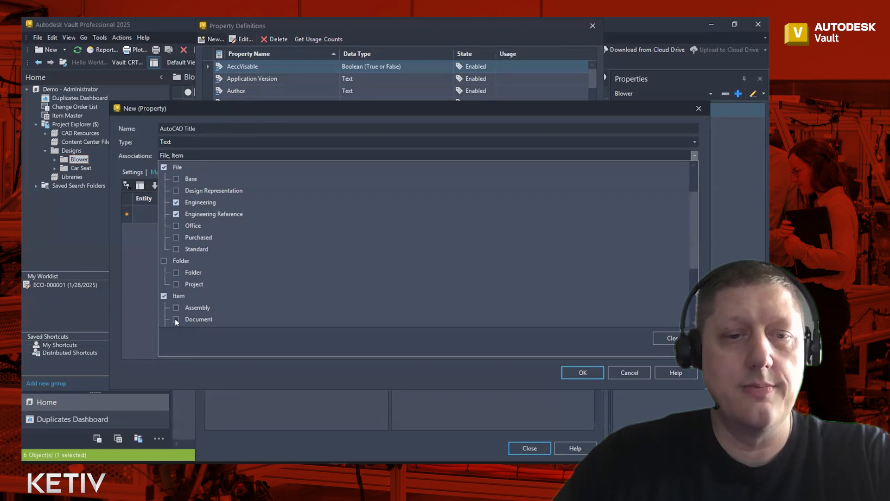
{"action": "left_click", "coordinate": [672, 339]}
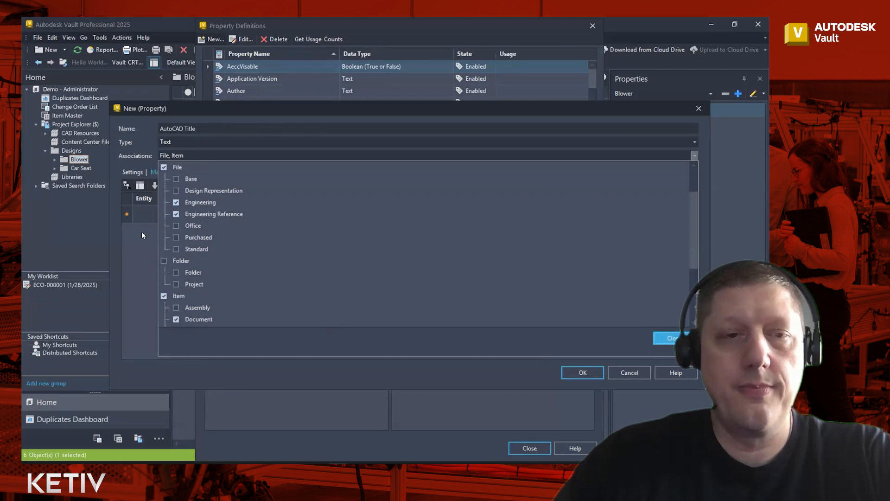
Set the new mapping's entity to File and its provider to AutoCAD (*.dwg;*.dwt)
{"action": "left_click", "coordinate": [202, 214]}
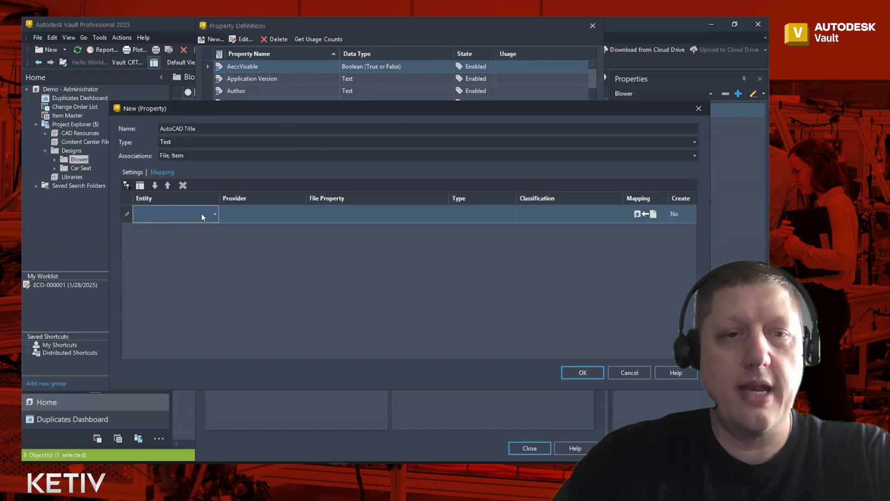
{"action": "left_click", "coordinate": [215, 214]}
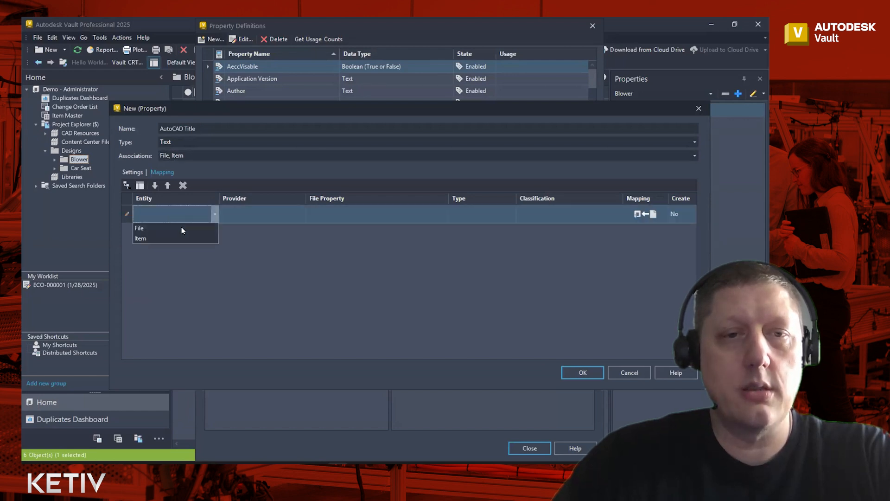
{"action": "left_click", "coordinate": [144, 230]}
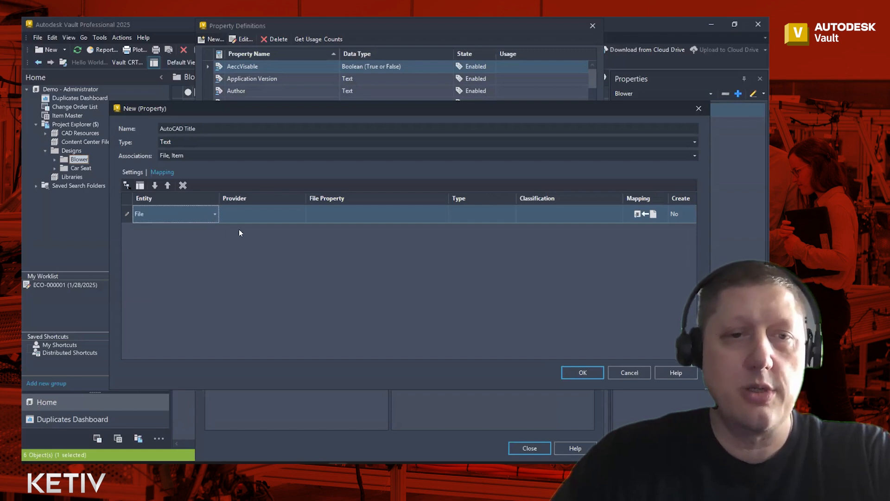
{"action": "left_click", "coordinate": [276, 215]}
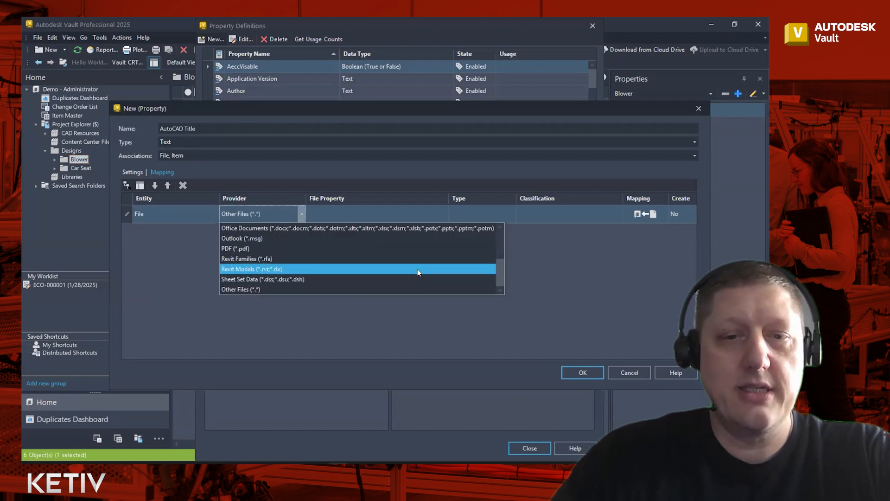
{"action": "left_click_drag", "start_coordinate": [500, 267], "coordinate": [503, 241]}
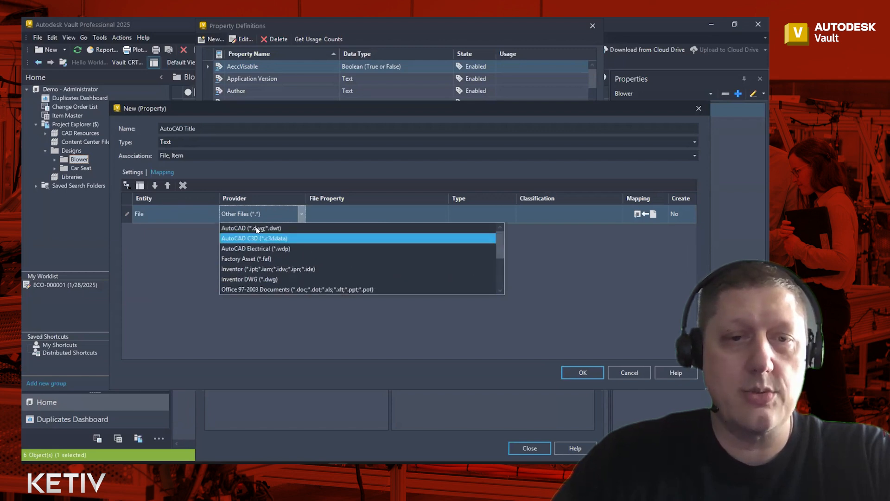
{"action": "left_click", "coordinate": [254, 228]}
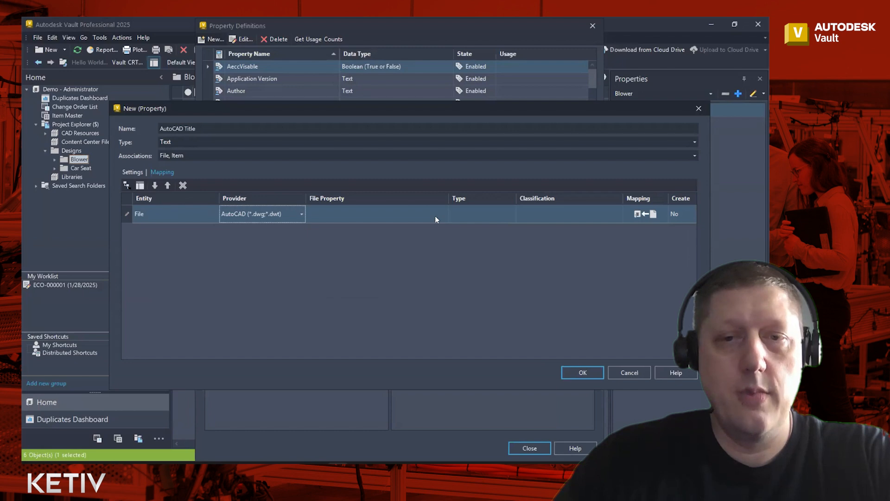
Import the mapping's file properties from the vaulted AutoCAD.dwg in CAD Resources > Templates > English
{"action": "left_click", "coordinate": [377, 214]}
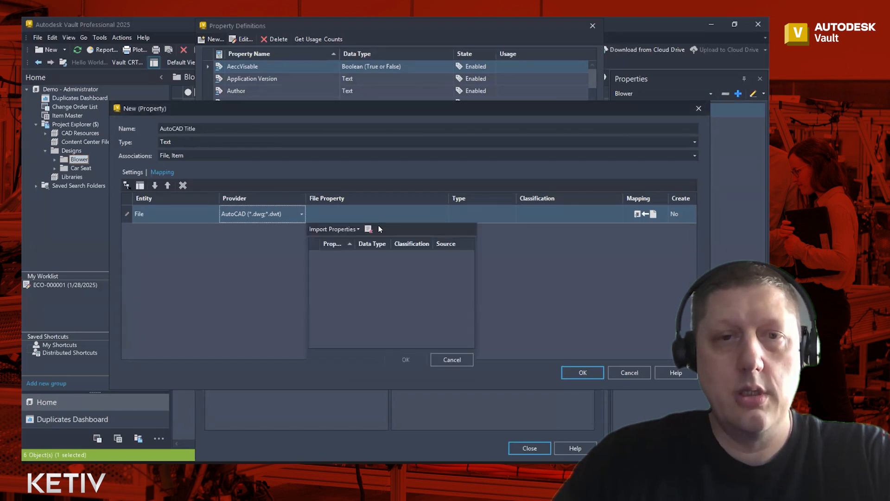
{"action": "left_click", "coordinate": [370, 228]}
{"action": "left_click", "coordinate": [377, 215]}
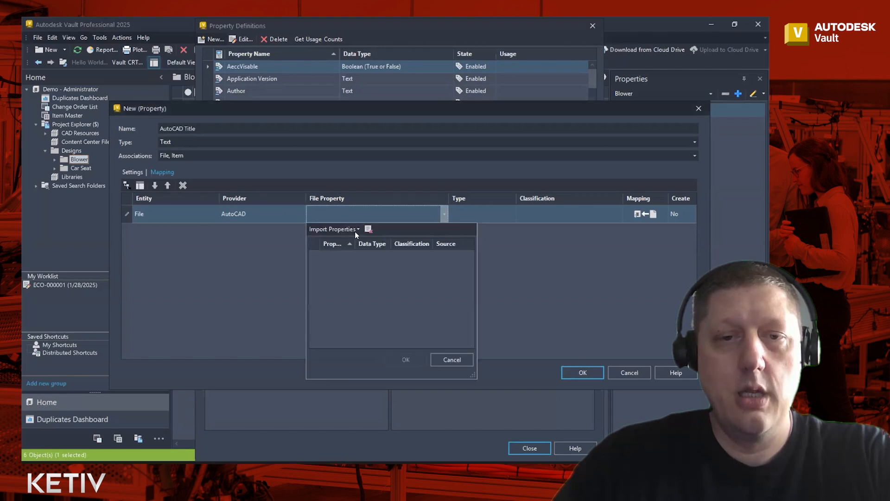
{"action": "left_click", "coordinate": [358, 229]}
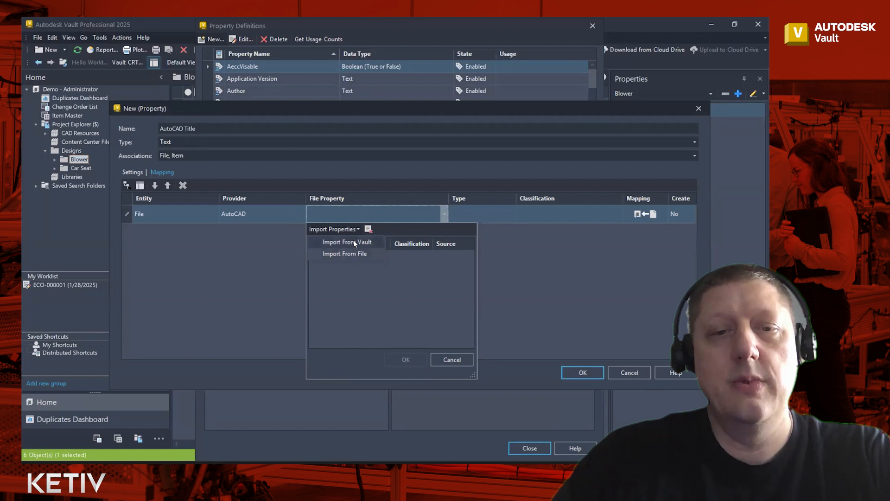
{"action": "left_click", "coordinate": [357, 241]}
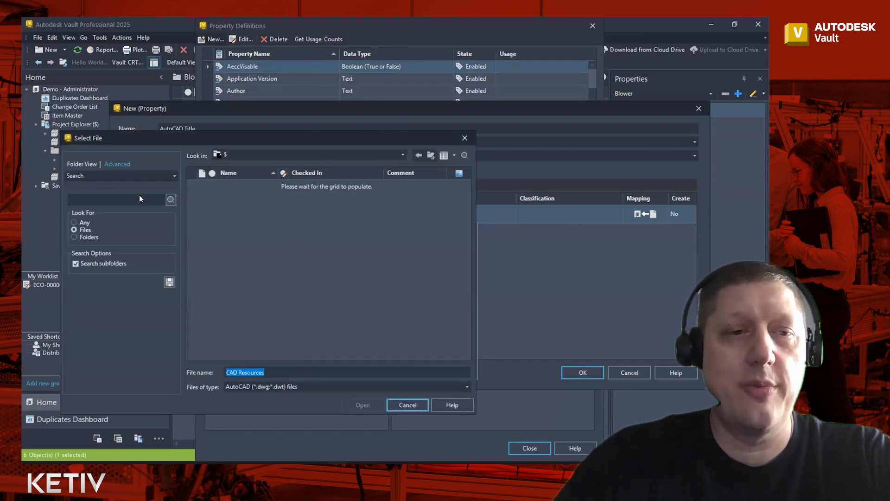
{"action": "left_click", "coordinate": [241, 191]}
{"action": "double_click", "coordinate": [241, 191]}
{"action": "double_click", "coordinate": [240, 211]}
{"action": "double_click", "coordinate": [237, 188]}
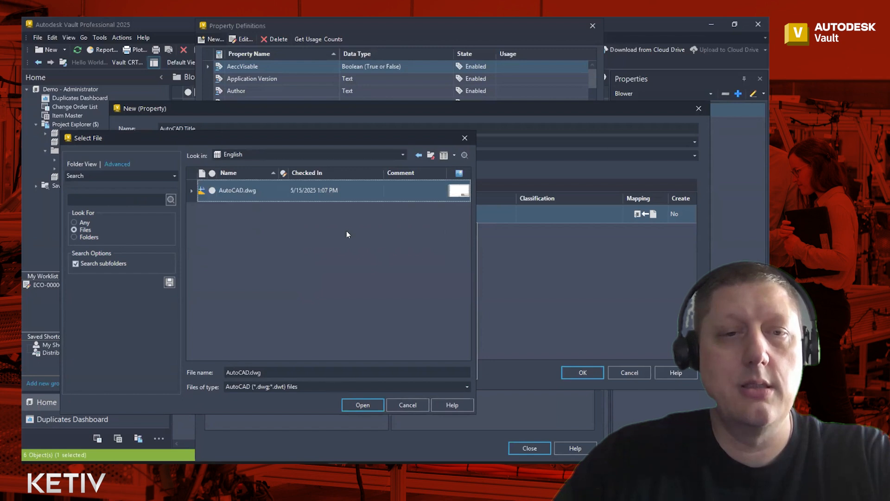
{"action": "left_click", "coordinate": [355, 404]}
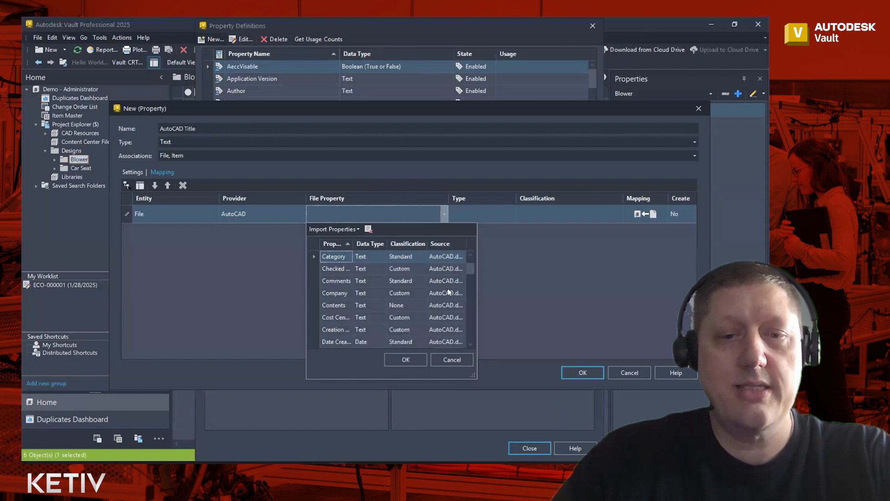
Assign the imported Title property with Standard classification as the mapping's file property
{"action": "left_click_drag", "start_coordinate": [470, 271], "coordinate": [474, 313]}
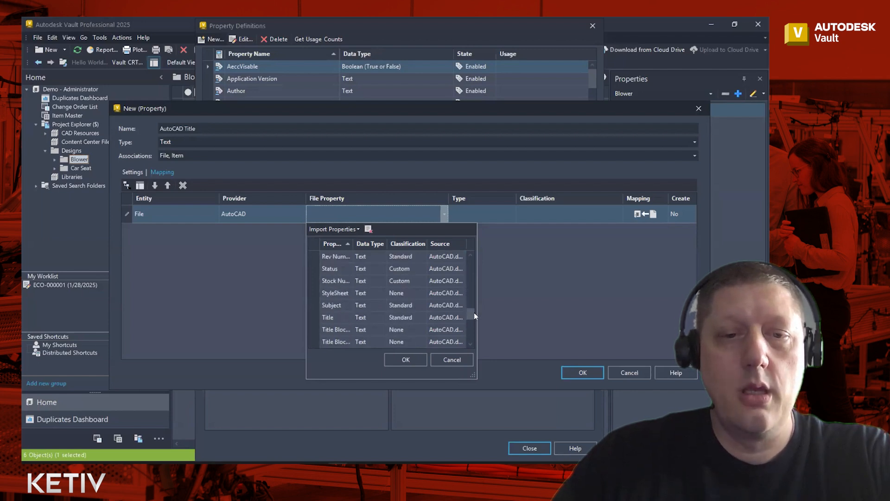
{"action": "left_click", "coordinate": [334, 316]}
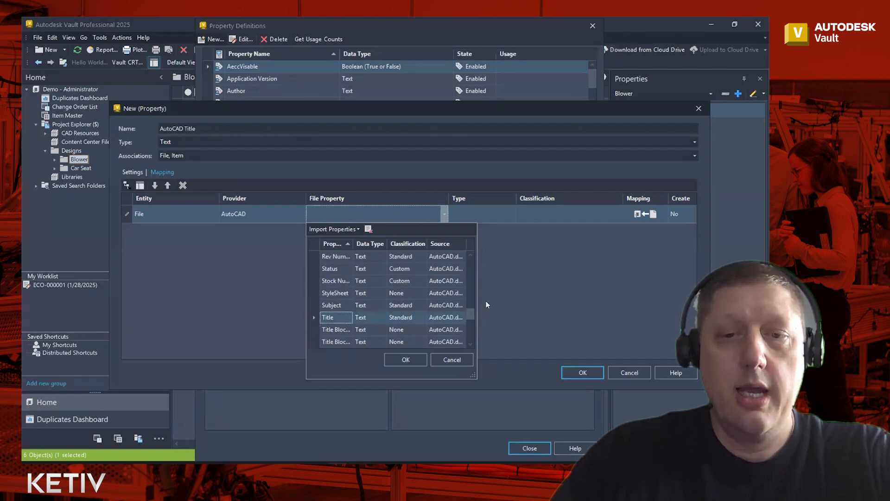
{"action": "mouse_move", "coordinate": [472, 310]}
{"action": "left_mouse_down"}
{"action": "mouse_move", "coordinate": [470, 259]}
{"action": "mouse_move", "coordinate": [471, 317]}
{"action": "left_mouse_up"}
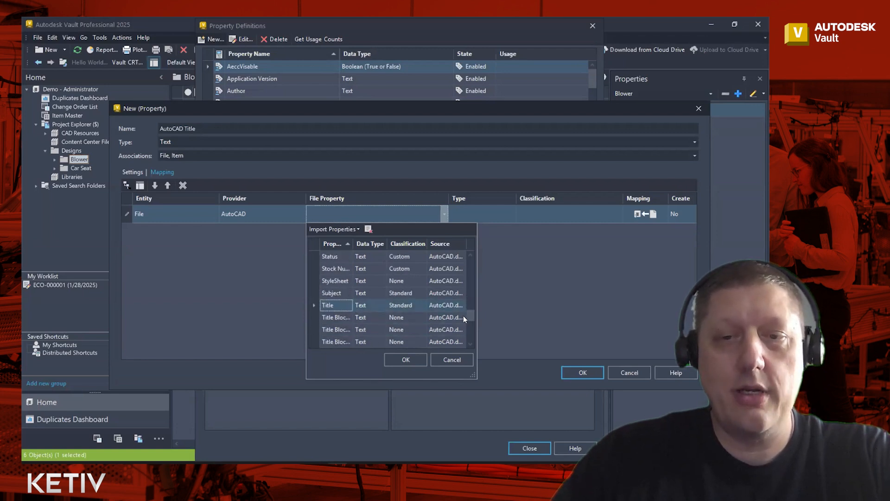
{"action": "mouse_move", "coordinate": [470, 313]}
{"action": "left_mouse_down"}
{"action": "mouse_move", "coordinate": [468, 334]}
{"action": "mouse_move", "coordinate": [469, 312]}
{"action": "left_mouse_up"}
{"action": "left_click", "coordinate": [409, 358]}
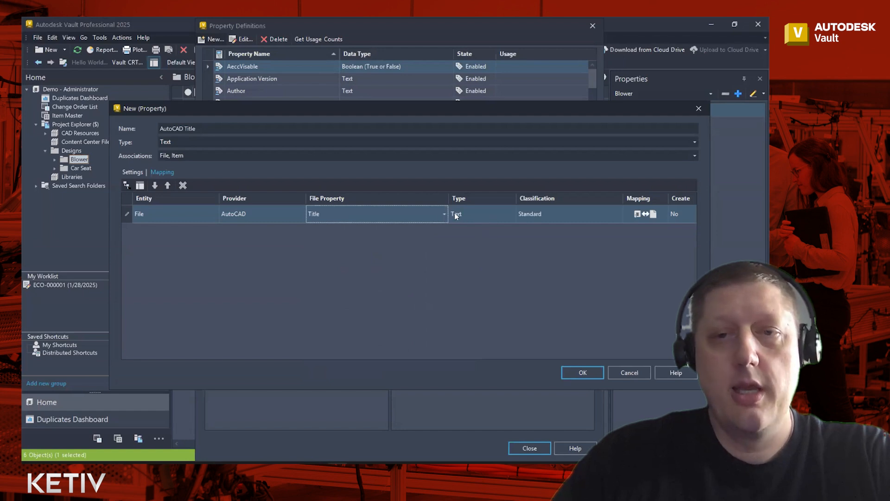
Set the Title mapping's direction to synchronize both ways between the Vault property and the file property
{"action": "key", "text": "Tab"}
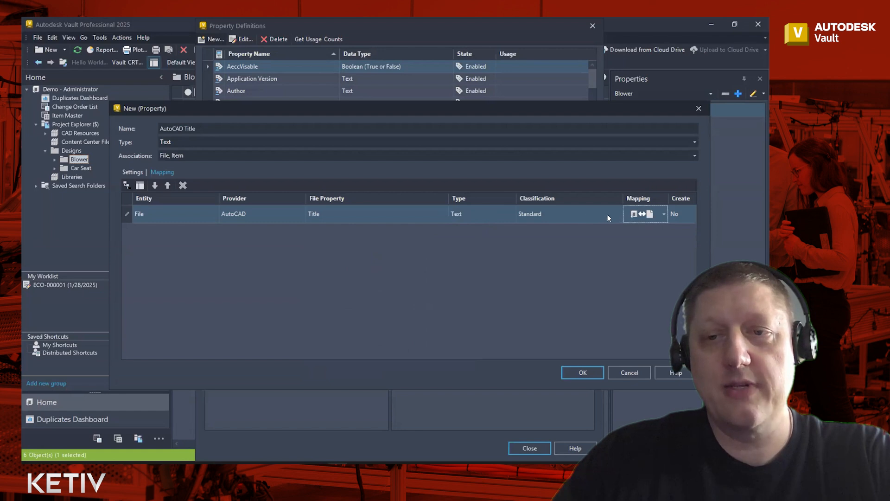
{"action": "left_click", "coordinate": [663, 214]}
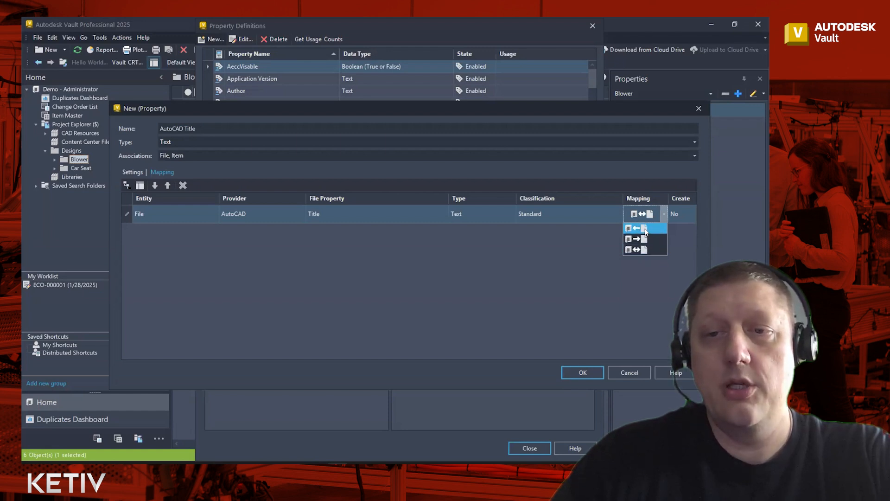
{"action": "left_click", "coordinate": [639, 251]}
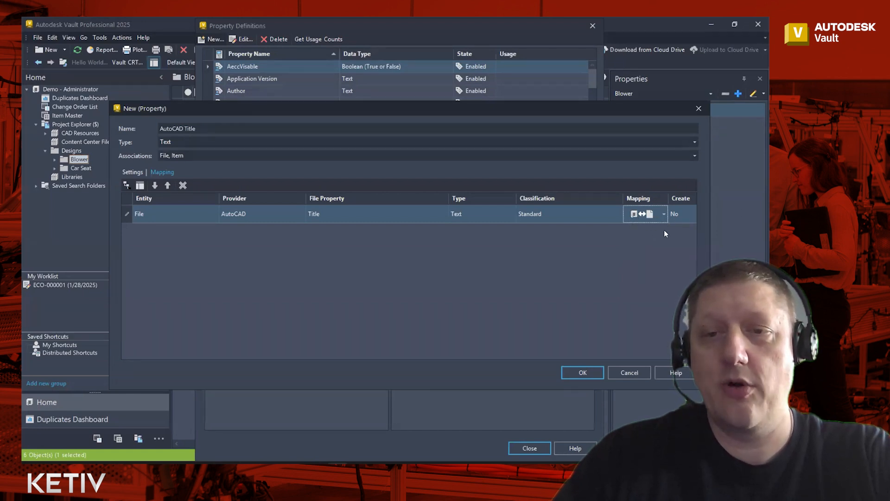
{"action": "left_click", "coordinate": [681, 211]}
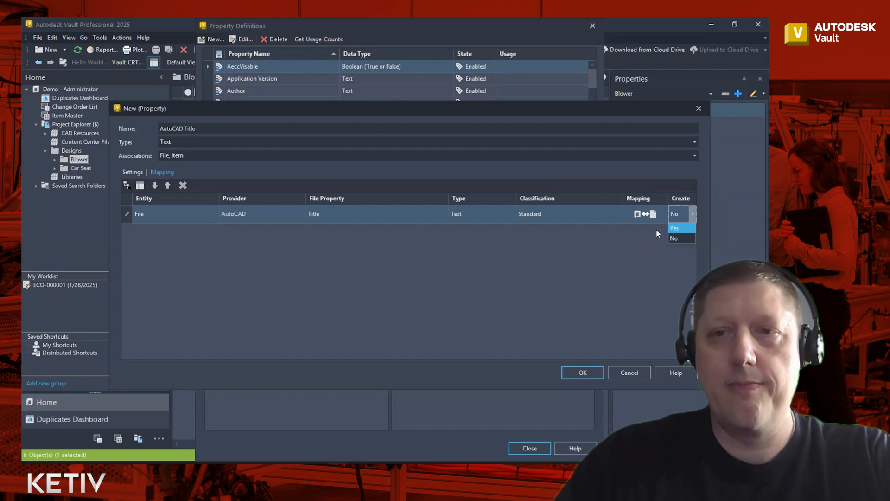
{"action": "left_click", "coordinate": [674, 216]}
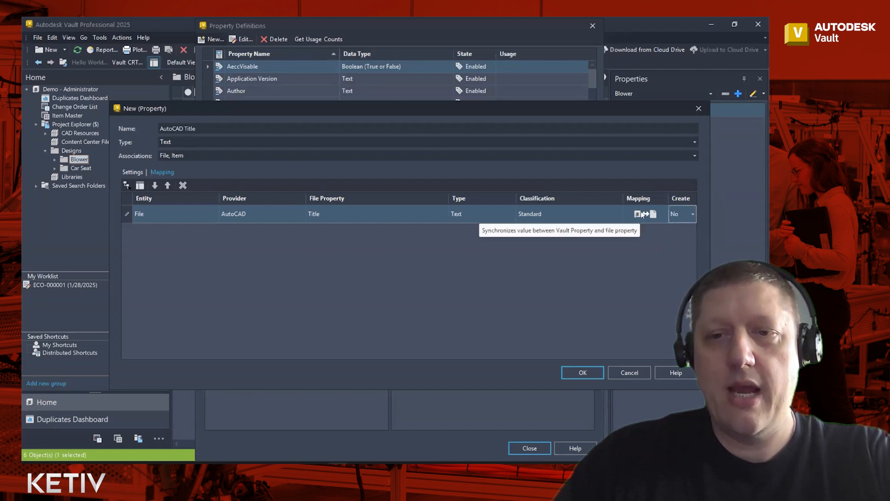
{"action": "left_click", "coordinate": [650, 213]}
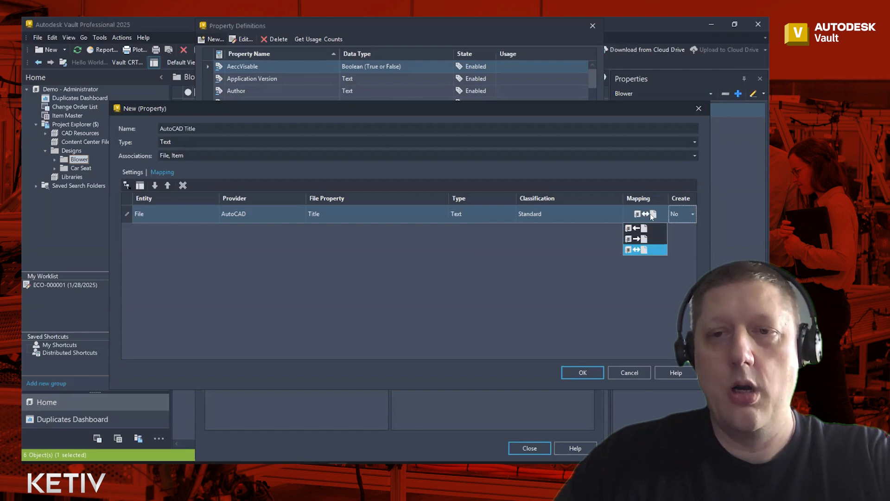
Set the mapping's Create option to Yes and save the AutoCAD Title property
{"action": "left_click", "coordinate": [684, 215]}
{"action": "left_click", "coordinate": [689, 213]}
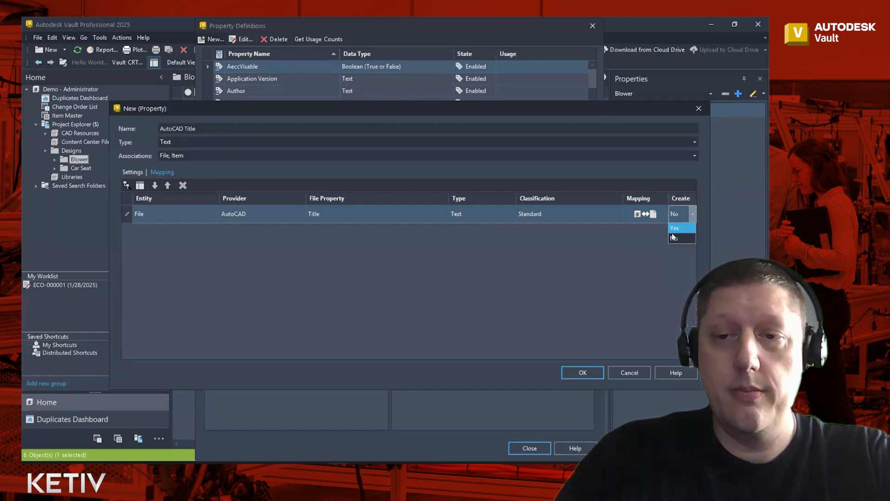
{"action": "left_click", "coordinate": [679, 230]}
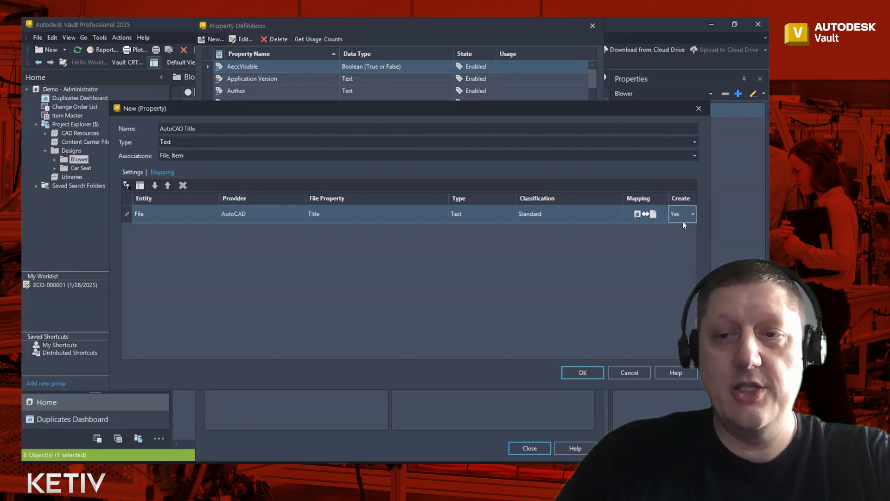
{"action": "left_click", "coordinate": [573, 368]}
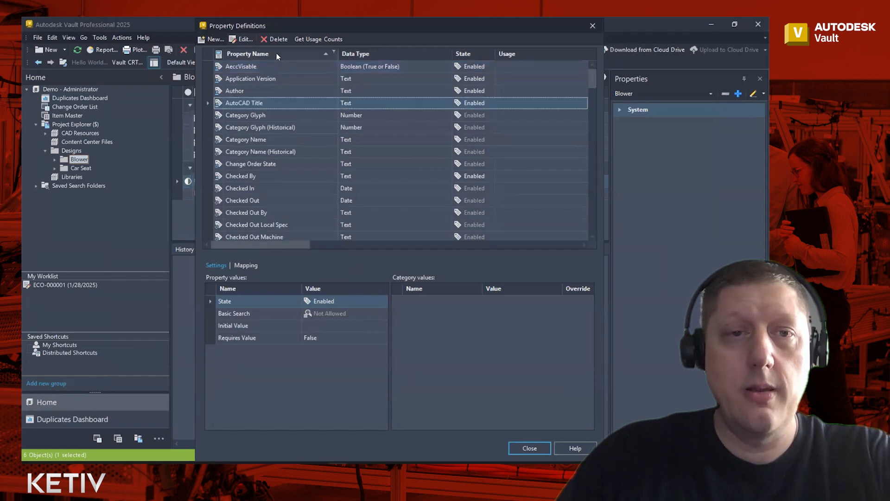
Get usage counts for the property definitions, and close the property definitions and Vault settings
{"action": "left_click", "coordinate": [259, 56]}
{"action": "left_click", "coordinate": [260, 56]}
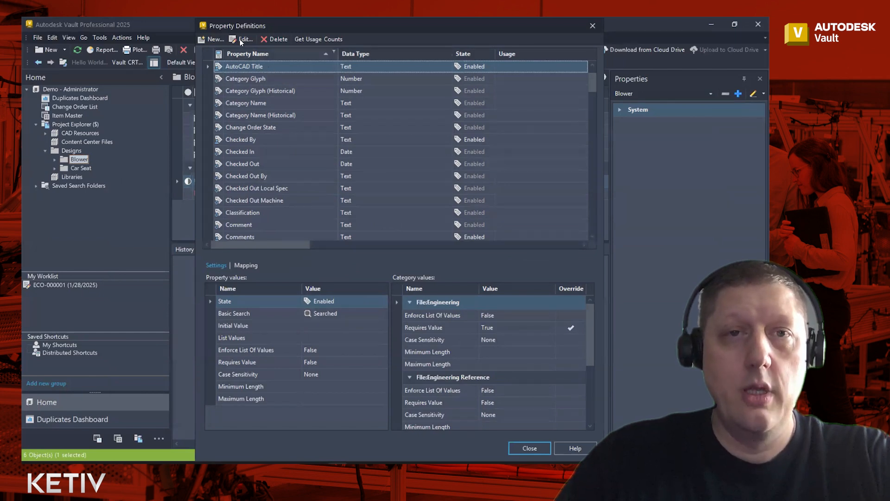
{"action": "left_click", "coordinate": [315, 38]}
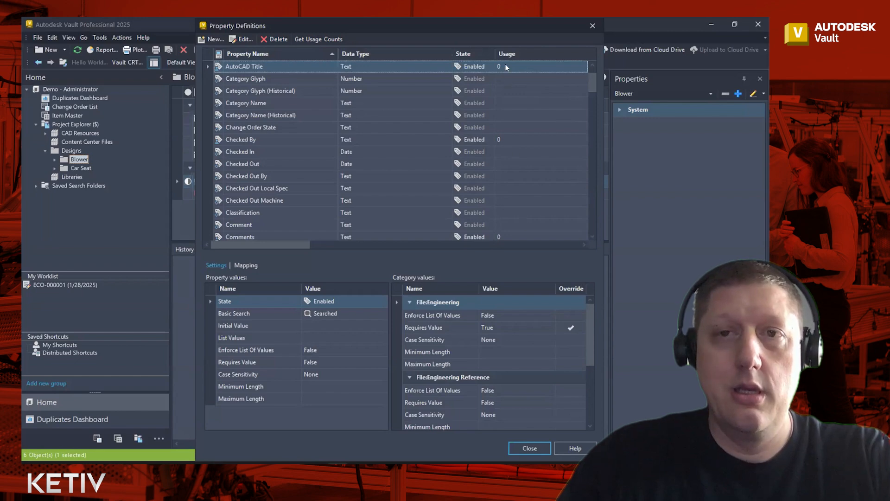
{"action": "left_click", "coordinate": [530, 448]}
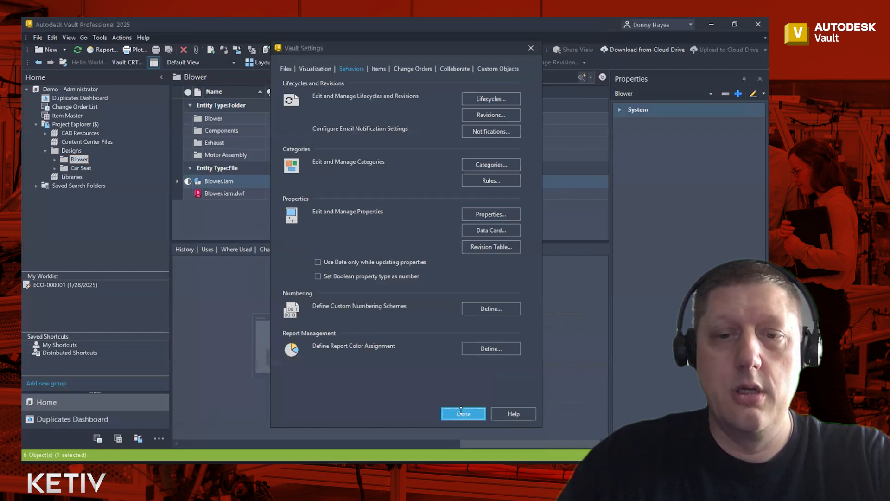
{"action": "left_click", "coordinate": [462, 413]}
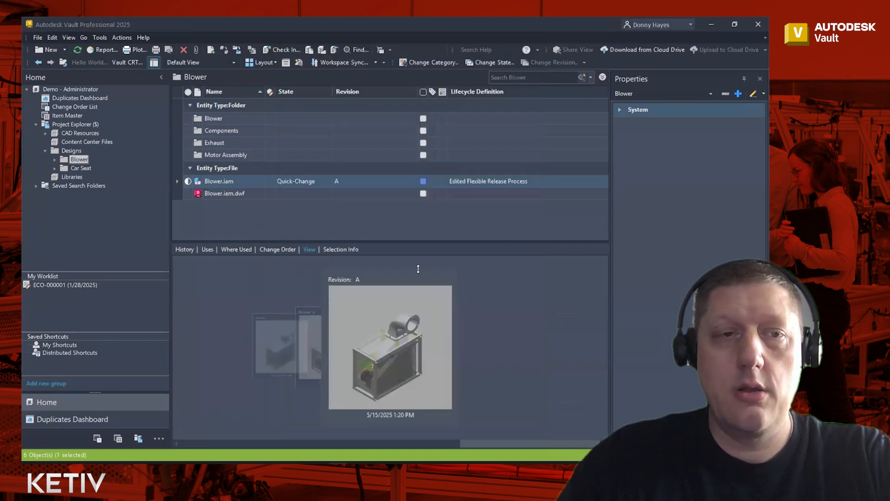
Select AutoCAD.dwg in the English folder of the CAD Resources templates
{"action": "left_click", "coordinate": [214, 226]}
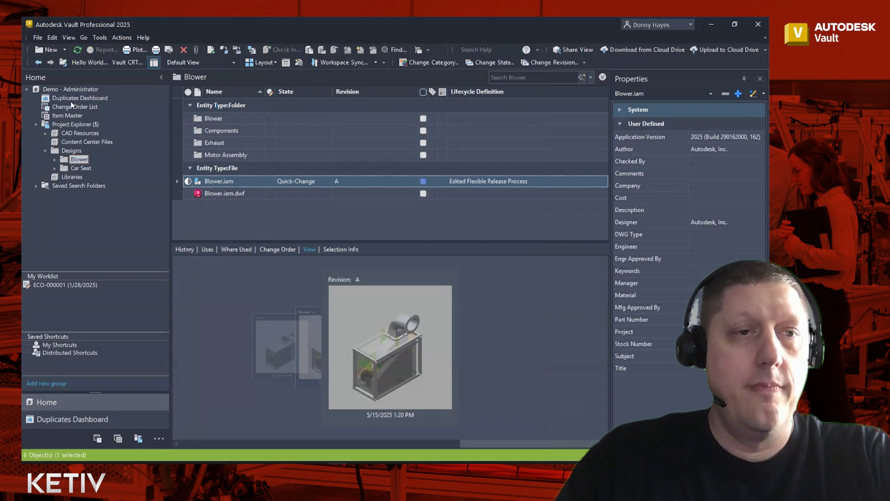
{"action": "left_click", "coordinate": [67, 132]}
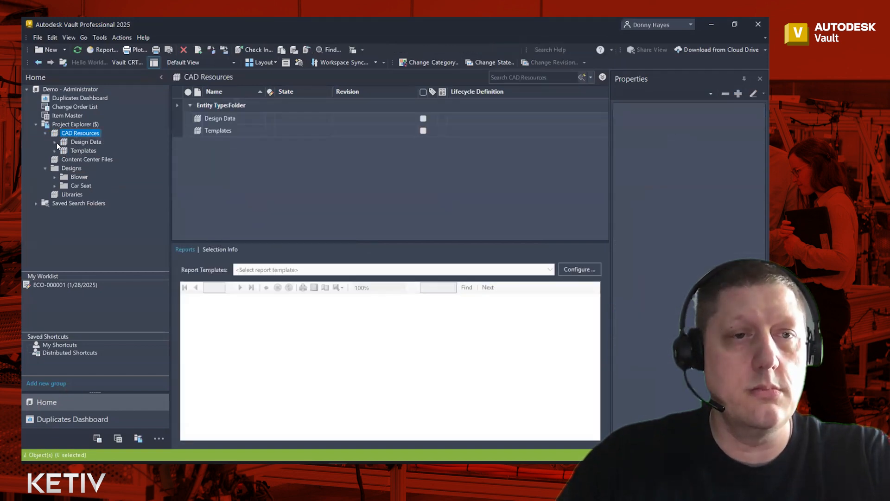
{"action": "left_click", "coordinate": [55, 151]}
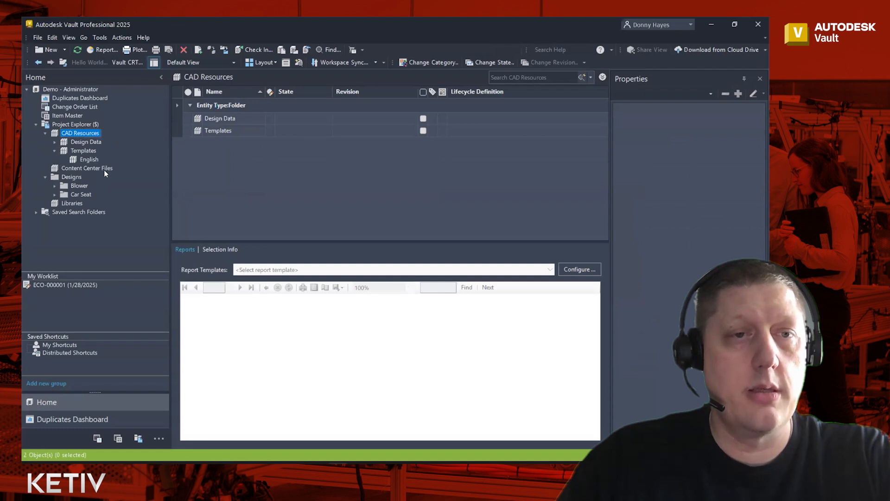
{"action": "left_click", "coordinate": [90, 159]}
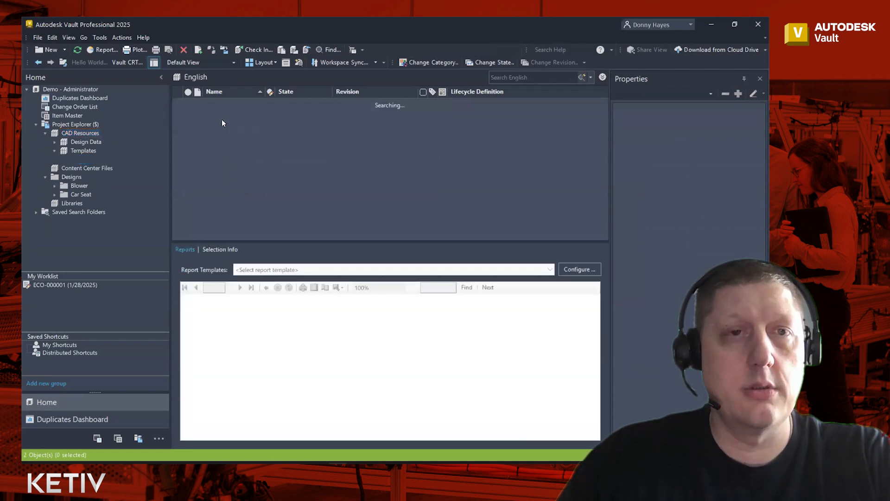
{"action": "left_click", "coordinate": [223, 120]}
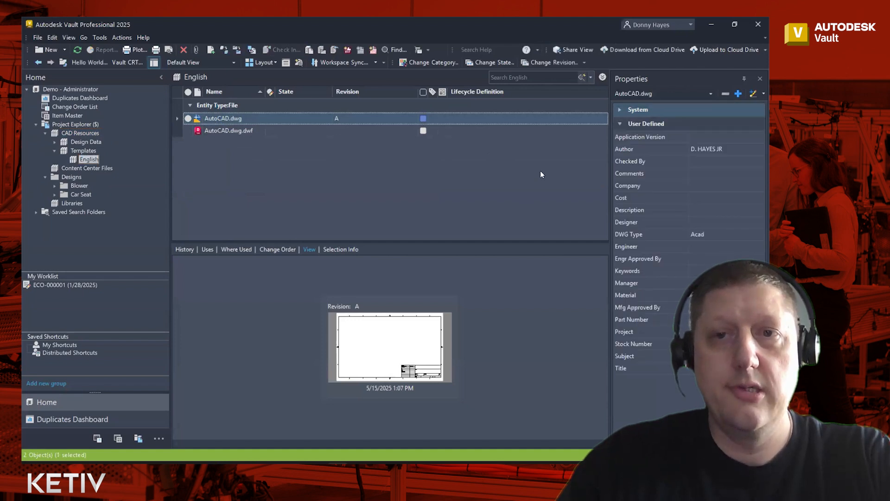
Look through the System properties of AutoCAD.dwg and collapse the group again
{"action": "left_click", "coordinate": [620, 110]}
{"action": "scroll", "coordinate": [641, 174], "scroll_direction": "down", "scroll_amount": 8}
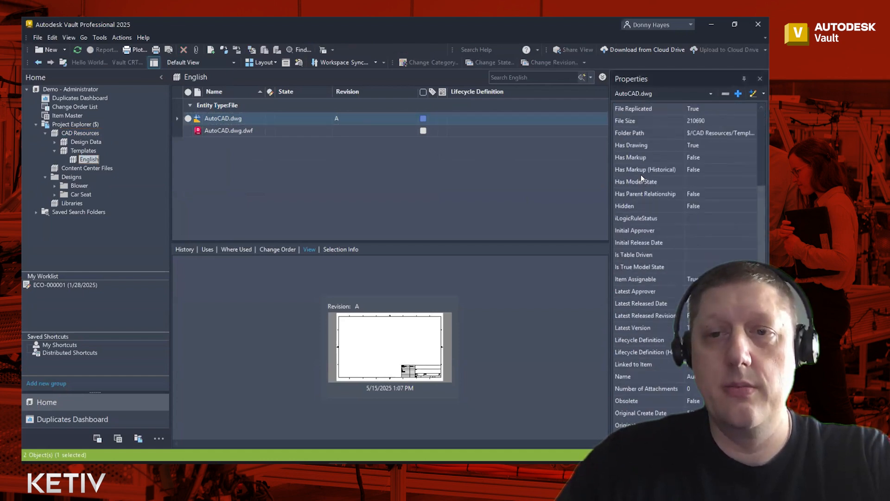
{"action": "scroll", "coordinate": [641, 170], "scroll_direction": "up", "scroll_amount": 5}
{"action": "scroll", "coordinate": [641, 170], "scroll_direction": "up", "scroll_amount": 3}
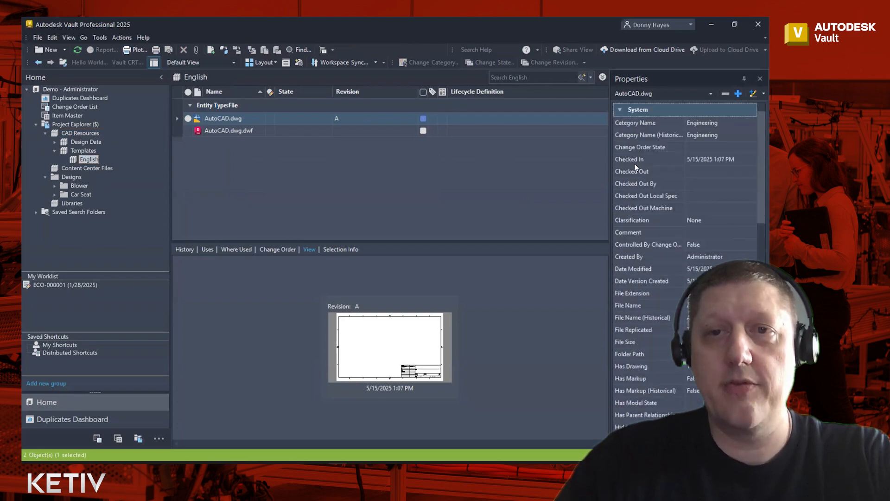
{"action": "left_click", "coordinate": [620, 110]}
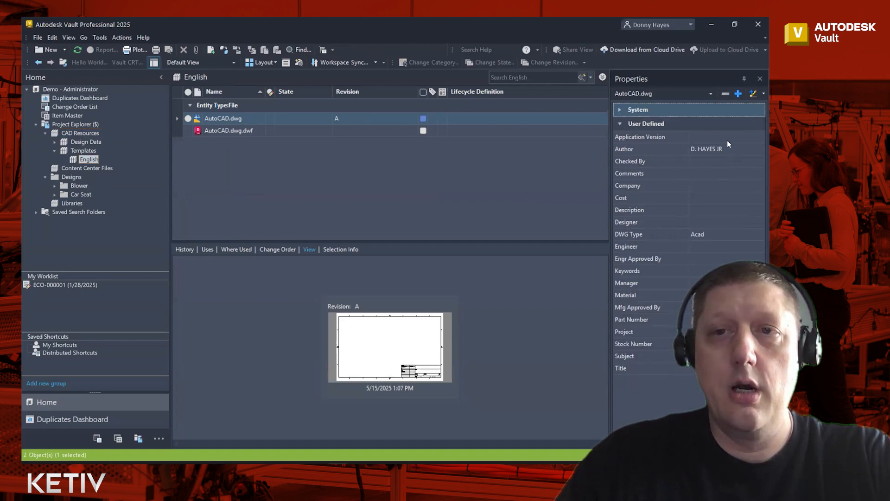
Edit the selected Material, Project and Title properties of AutoCAD.dwg together, setting only the Title to "sddf", and close the edit results
{"action": "left_click", "coordinate": [718, 369]}
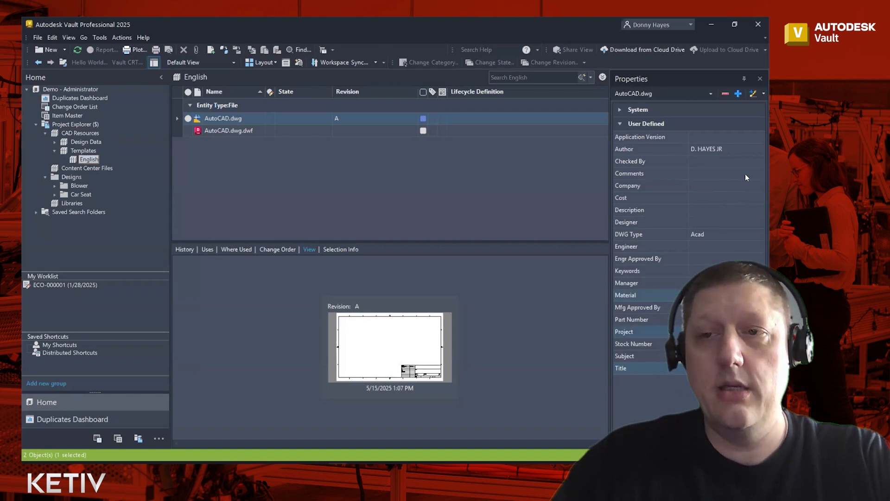
{"action": "left_click", "coordinate": [759, 94]}
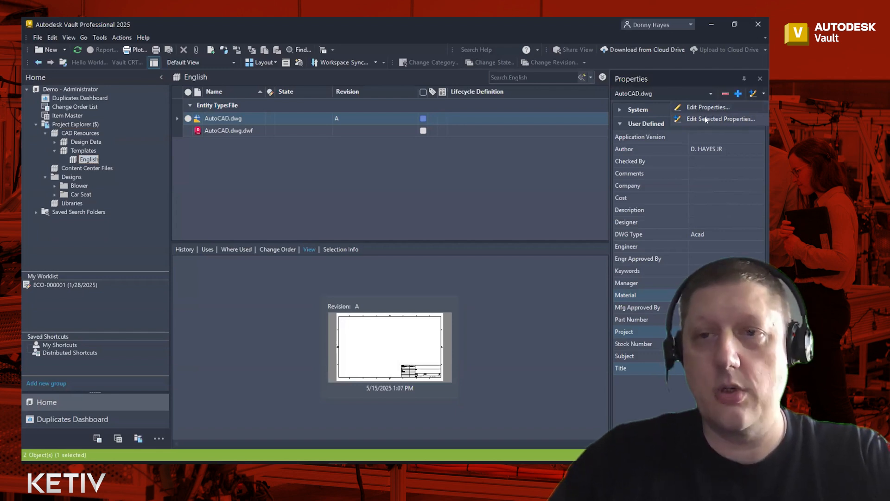
{"action": "left_click", "coordinate": [724, 119]}
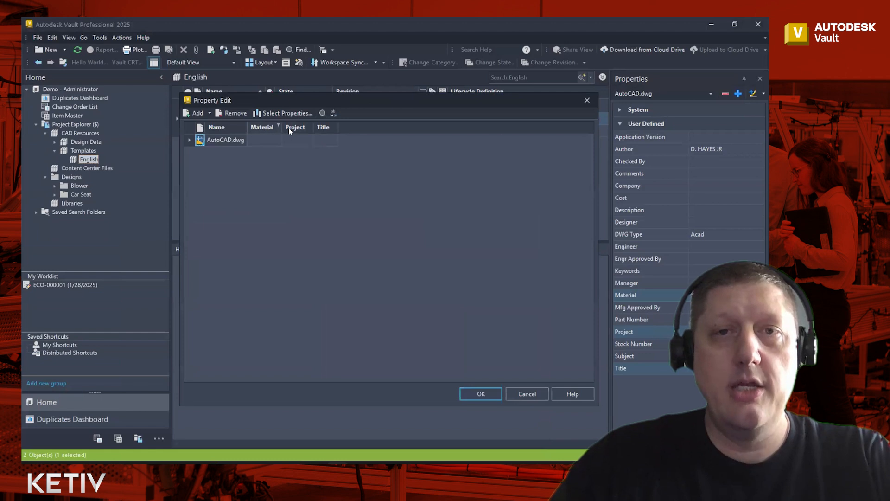
{"action": "left_click", "coordinate": [331, 141]}
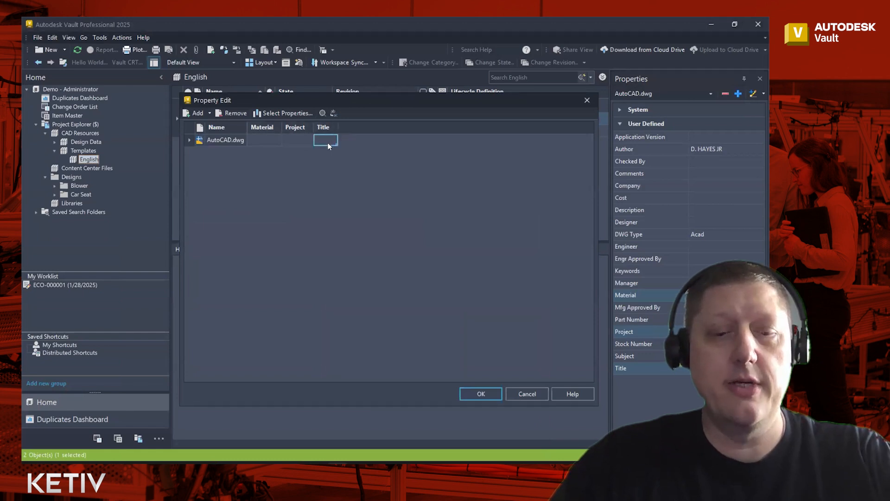
{"action": "type", "text": "sddf"}
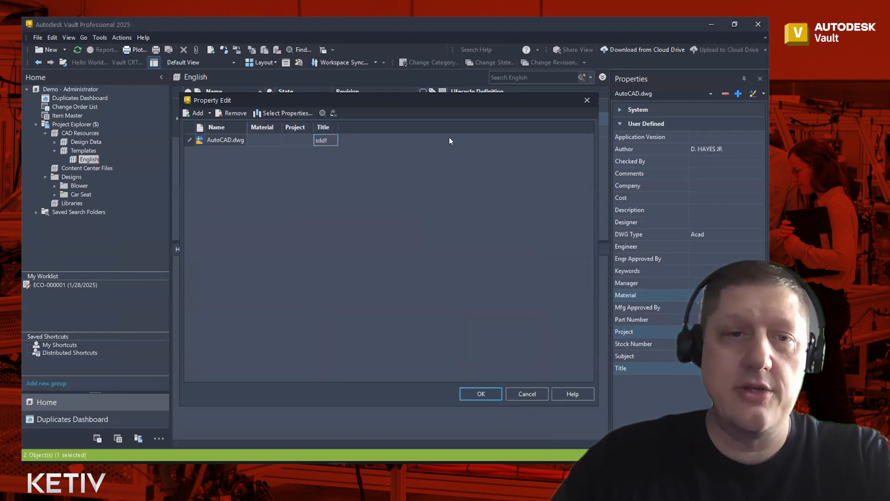
{"action": "left_click", "coordinate": [482, 393]}
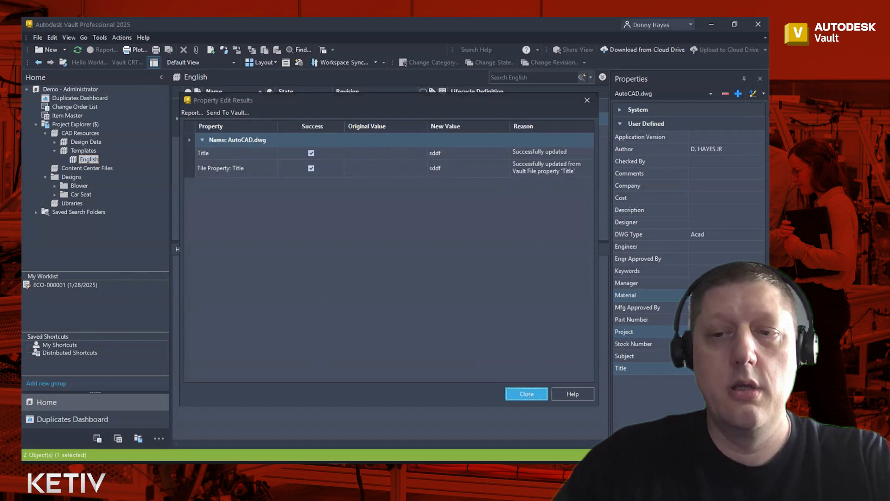
{"action": "left_click", "coordinate": [527, 394]}
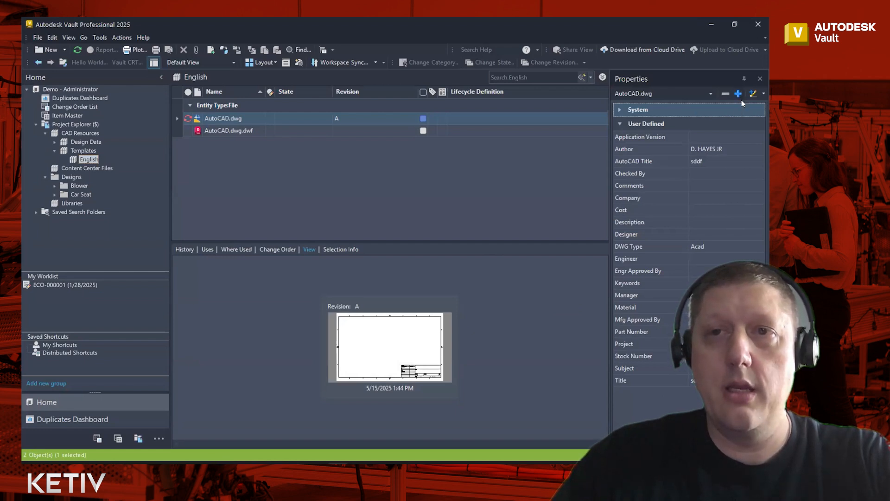
Check which properties are hidden by the property filter for AutoCAD.dwg, without restoring any
{"action": "left_click", "coordinate": [739, 95]}
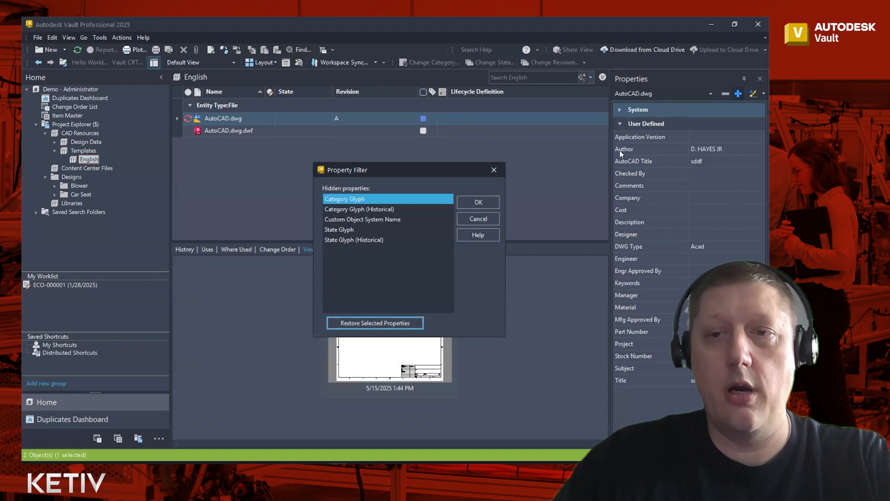
{"action": "left_click", "coordinate": [478, 218]}
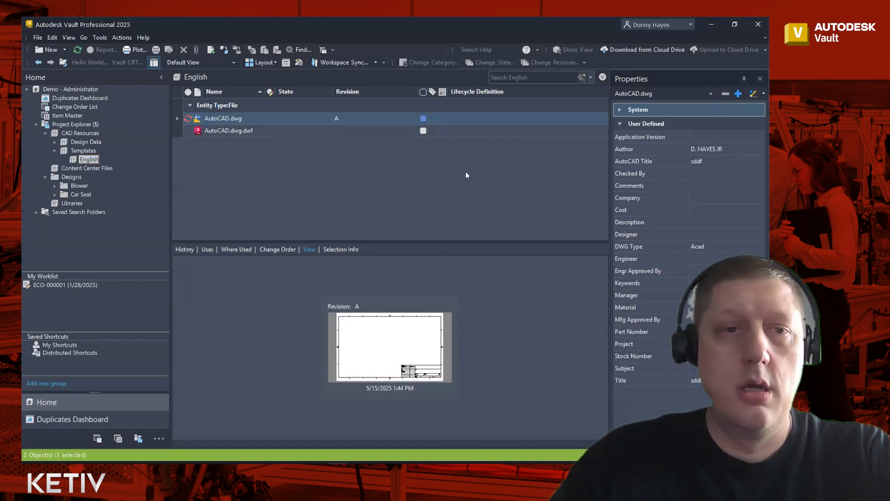
{"action": "left_click", "coordinate": [410, 197]}
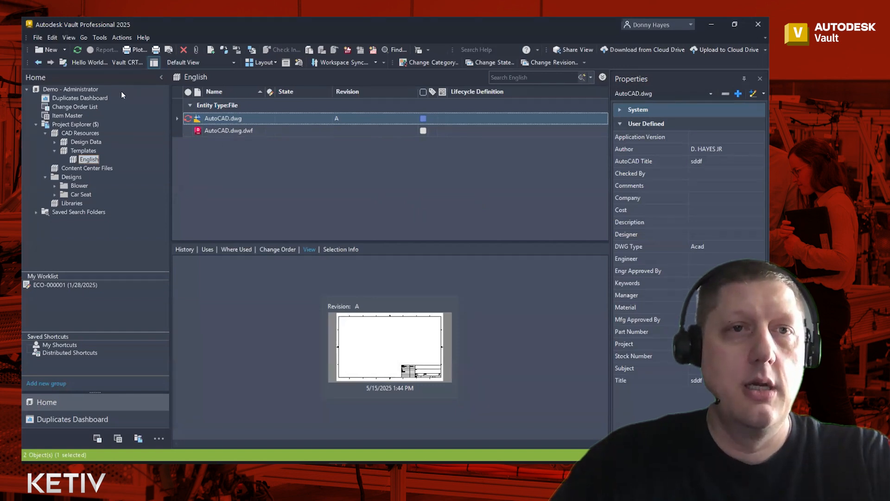
Open the lifecycle definitions from the Behaviors section of the Vault settings
{"action": "left_click", "coordinate": [98, 38]}
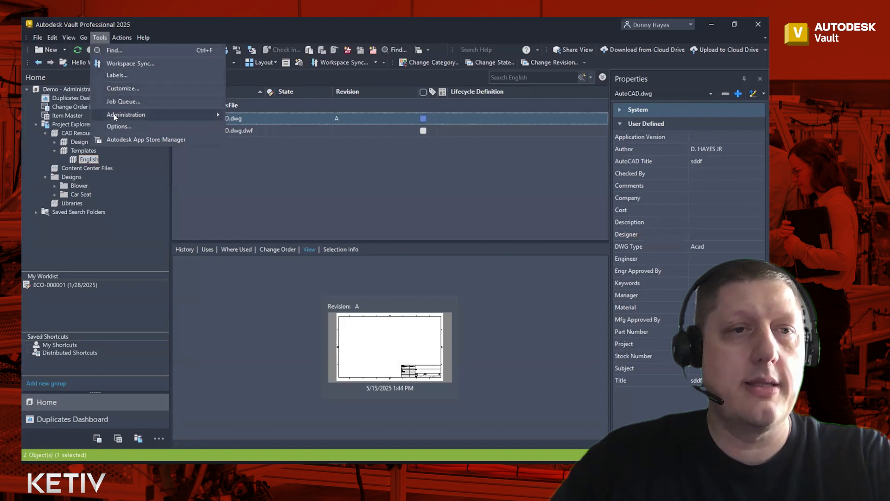
{"action": "mouse_move", "coordinate": [196, 117]}
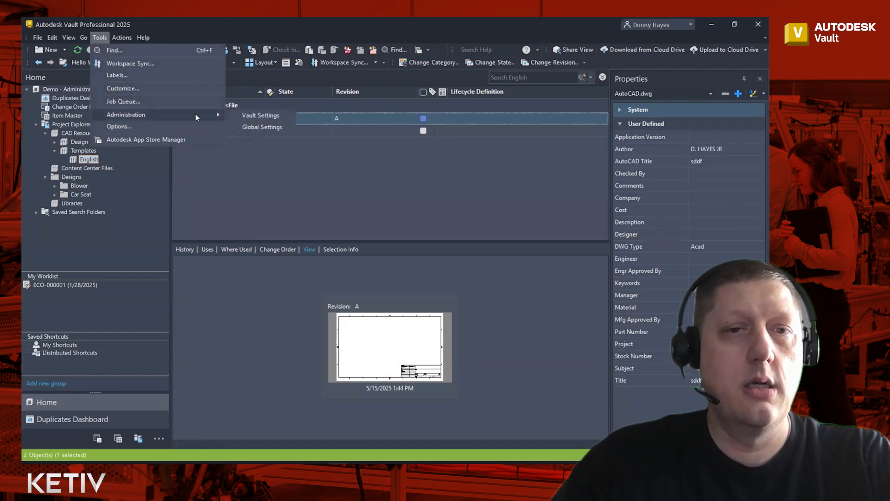
{"action": "left_click", "coordinate": [96, 37]}
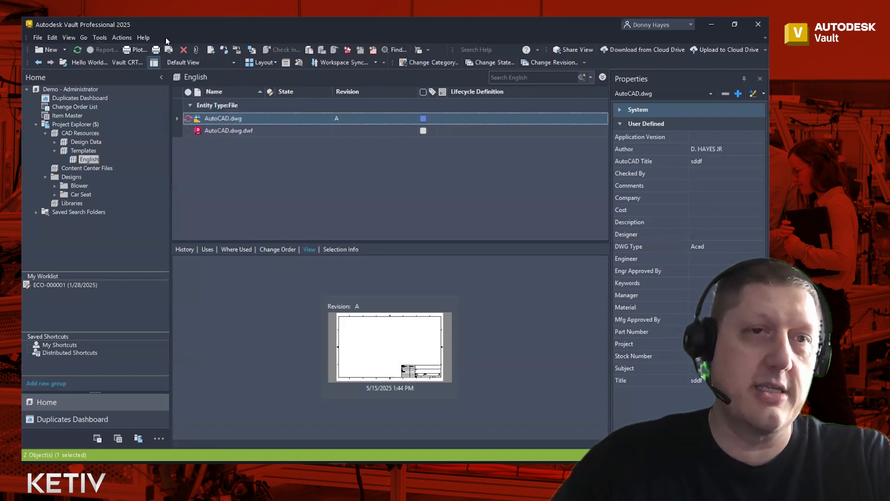
{"action": "left_click", "coordinate": [100, 38]}
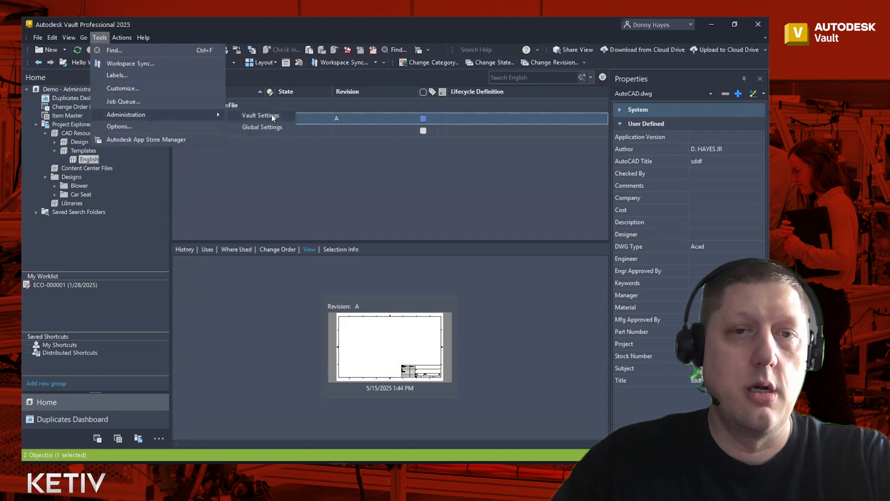
{"action": "key", "text": "Escape"}
{"action": "key", "text": "Escape"}
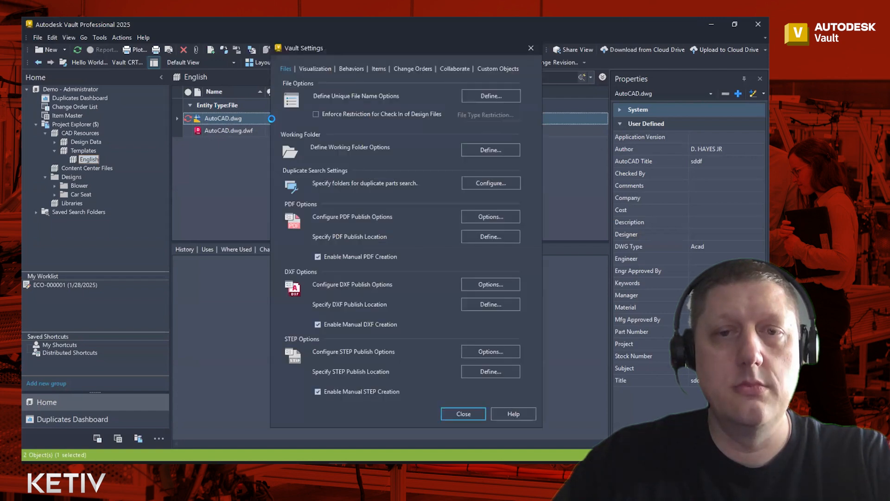
{"action": "left_click", "coordinate": [351, 69]}
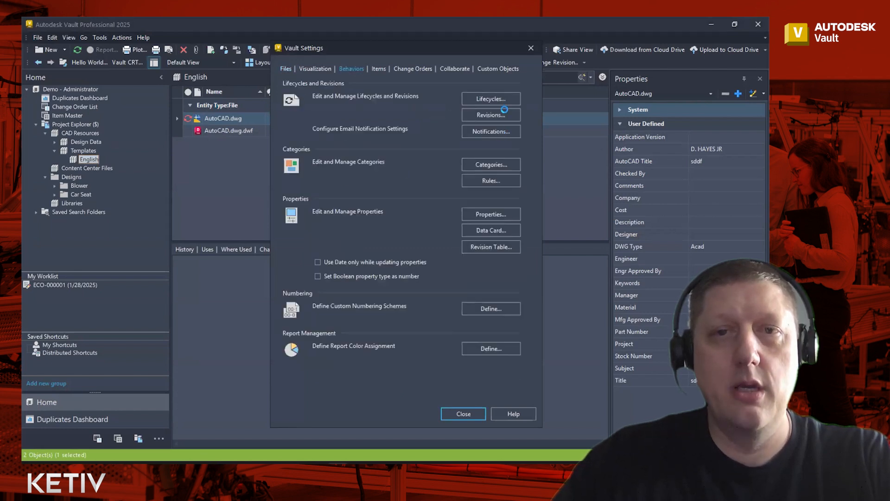
{"action": "left_click", "coordinate": [509, 97]}
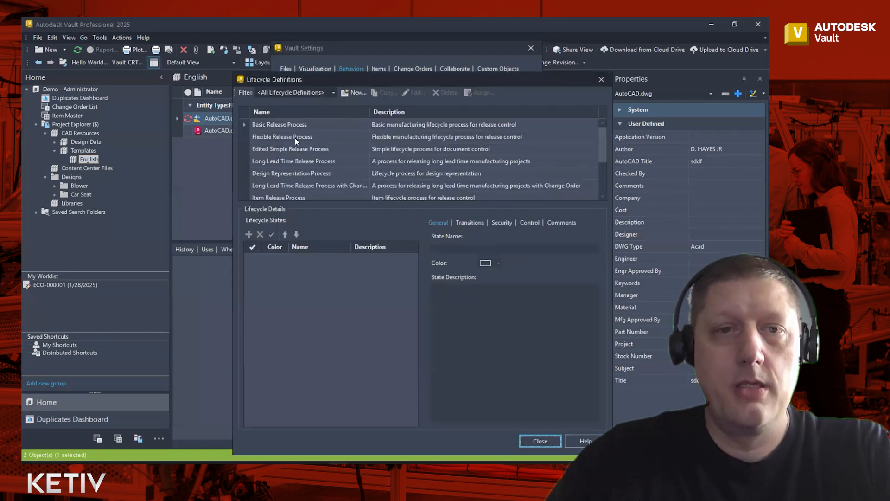
Open the Flexible Release Process lifecycle for editing and bring up its Work in Progress to For Review transition
{"action": "left_click", "coordinate": [295, 138]}
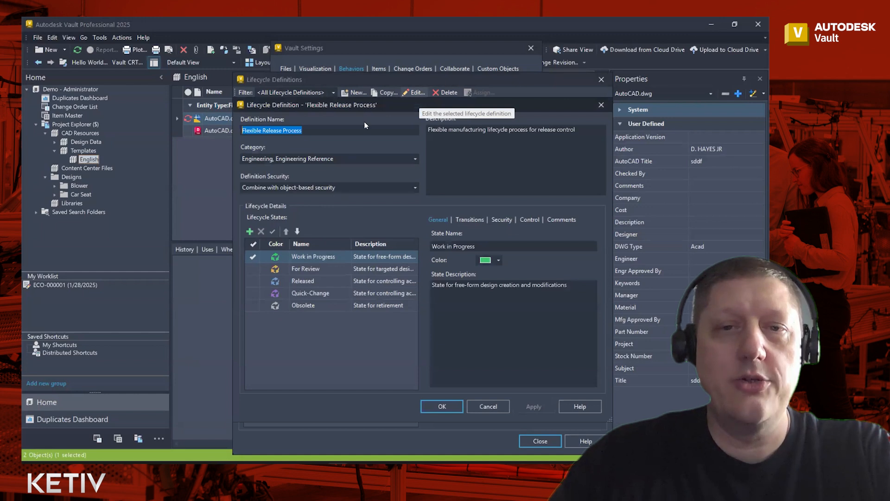
{"action": "left_click_drag", "start_coordinate": [377, 102], "coordinate": [364, 84]}
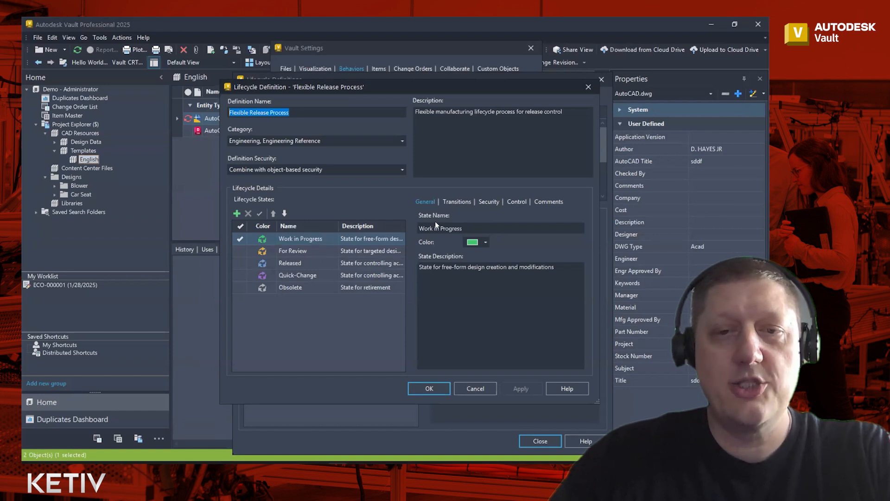
{"action": "left_click", "coordinate": [459, 201]}
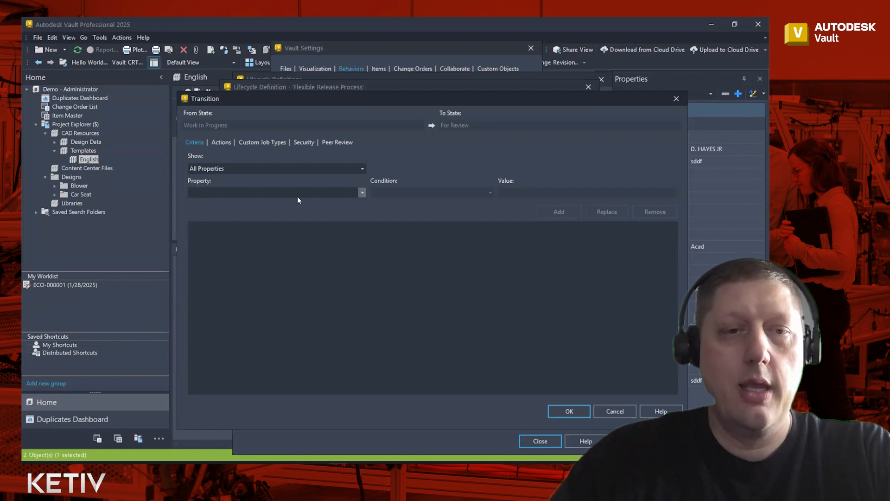
Add the criterion "Property Compliance is Compliant" to the Work in Progress to For Review transition, and save the lifecycle definition
{"action": "left_click", "coordinate": [361, 192]}
{"action": "left_click_drag", "start_coordinate": [361, 214], "coordinate": [357, 246]}
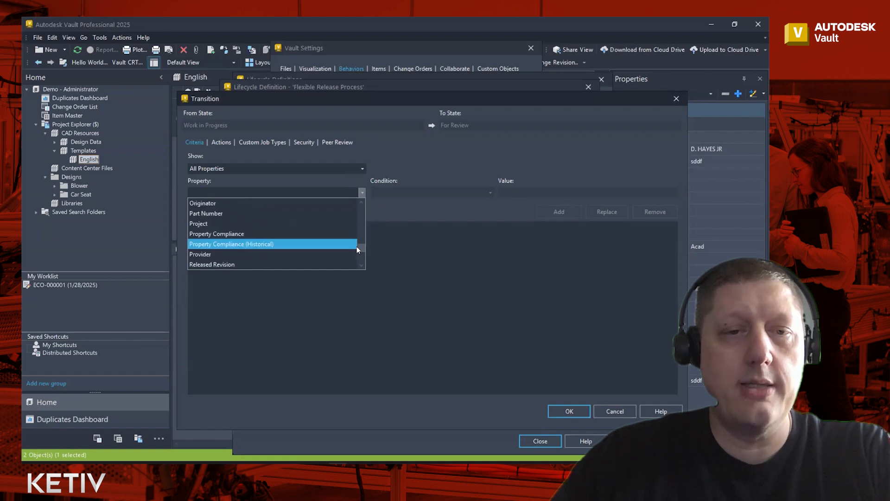
{"action": "left_click", "coordinate": [219, 234]}
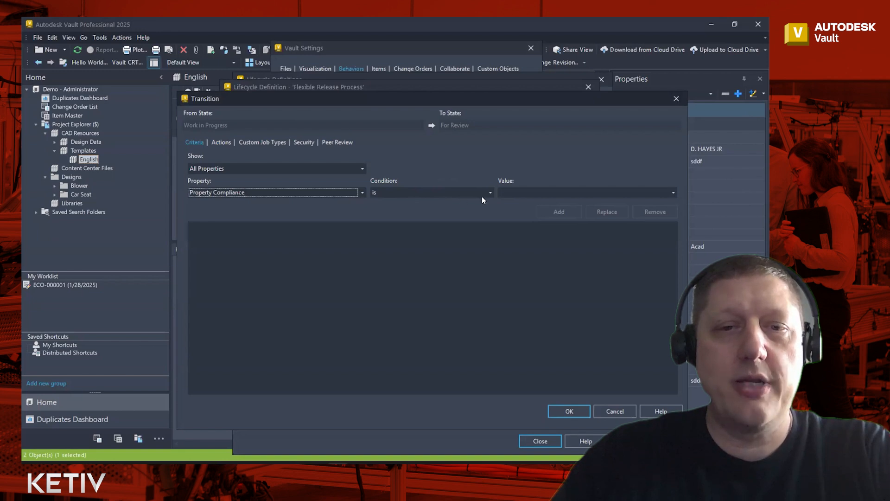
{"action": "left_click", "coordinate": [575, 193]}
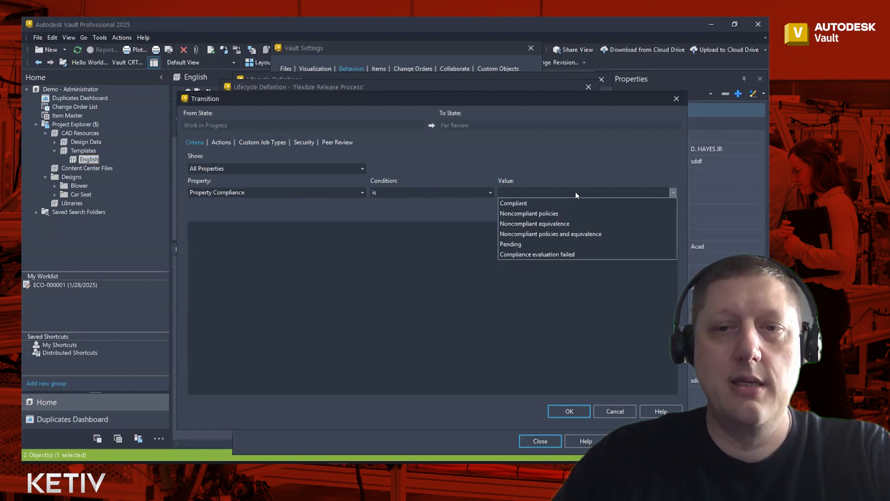
{"action": "left_click", "coordinate": [523, 204]}
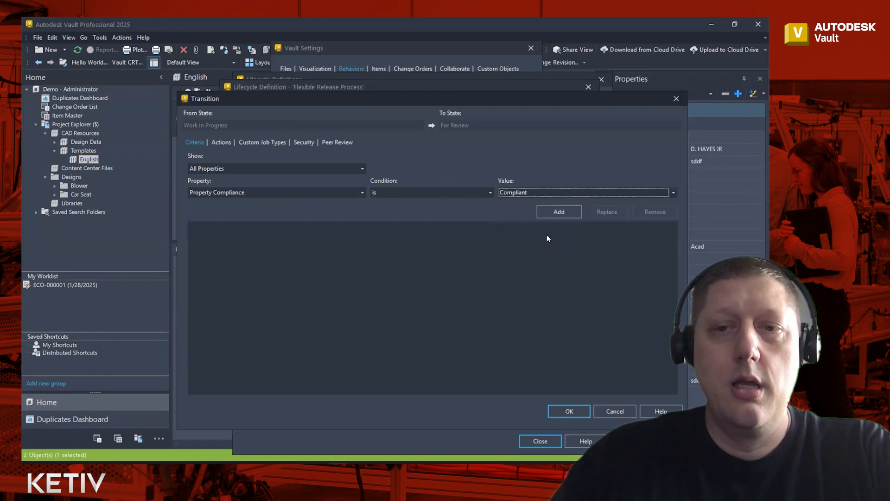
{"action": "left_click", "coordinate": [559, 211]}
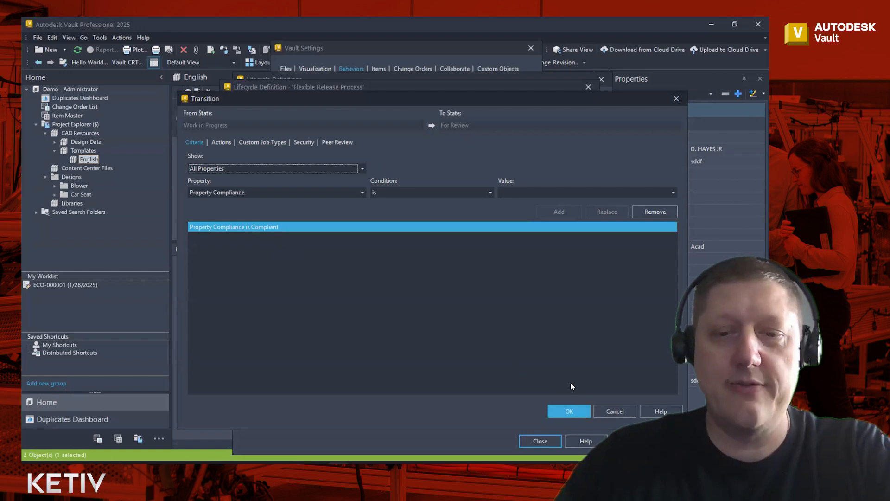
{"action": "left_click", "coordinate": [569, 412]}
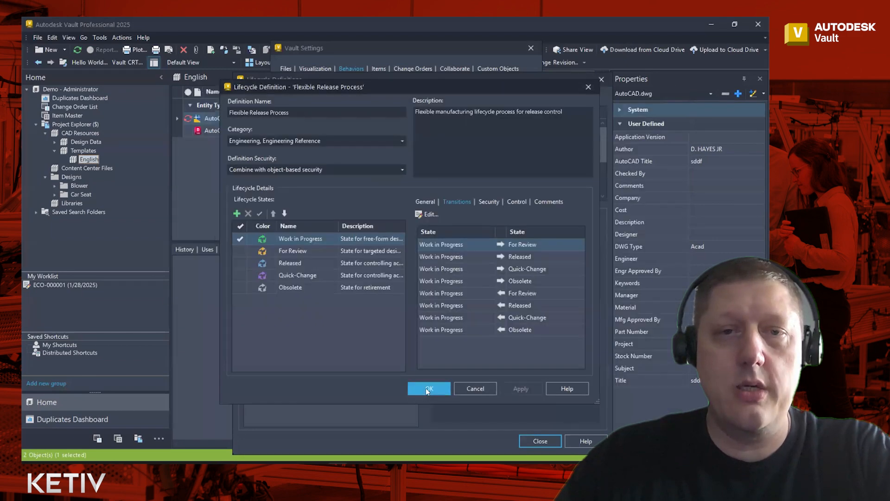
{"action": "left_click", "coordinate": [427, 388]}
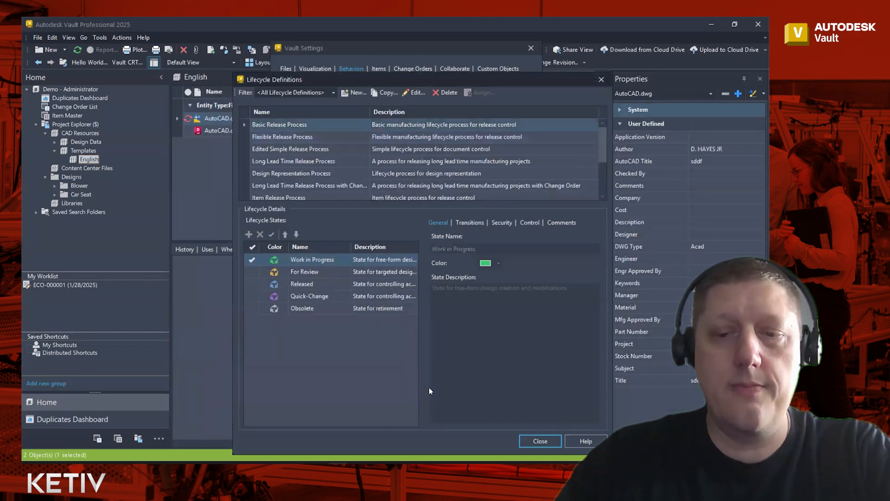
Close the lifecycle definitions and the Vault settings, and refresh the English folder's file list
{"action": "left_click", "coordinate": [541, 441]}
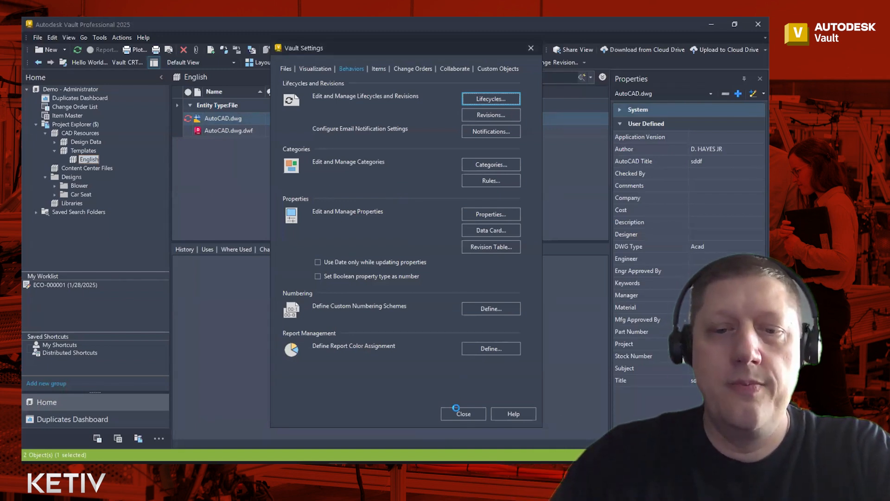
{"action": "left_click", "coordinate": [458, 411]}
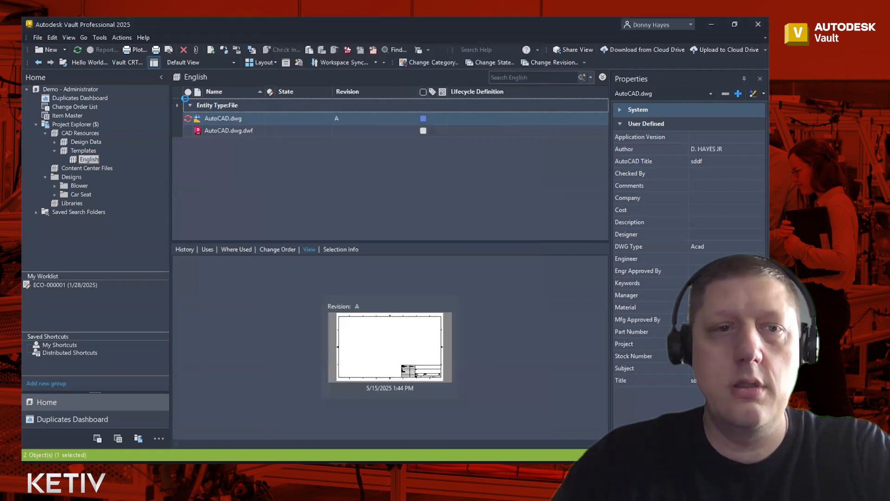
{"action": "left_click", "coordinate": [77, 50]}
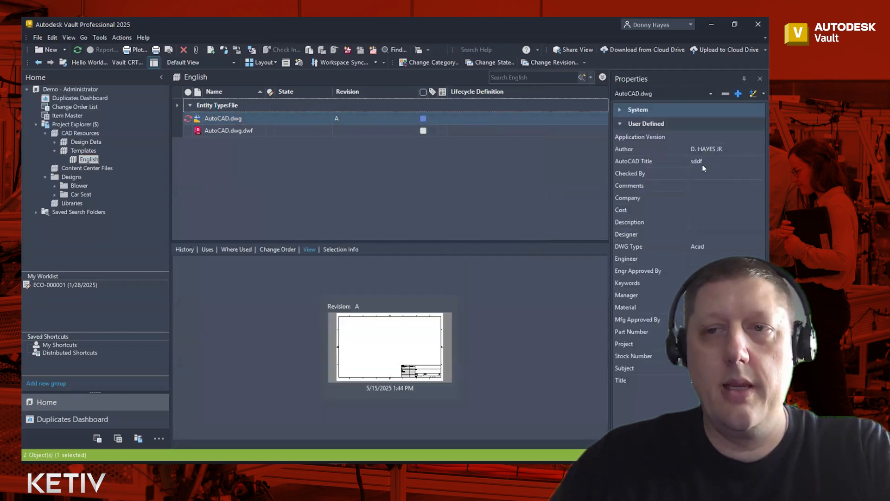
Try to clear the AutoCAD Title property of AutoCAD.dwg and refresh the file list
{"action": "left_click", "coordinate": [703, 163]}
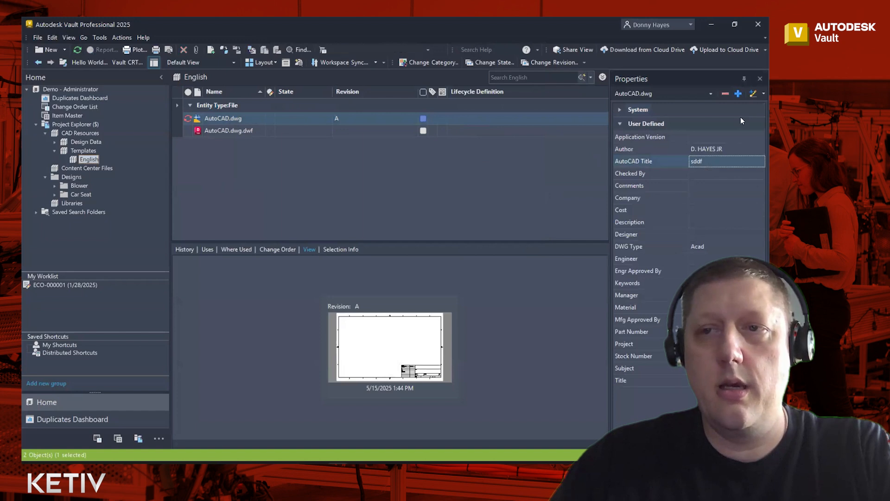
{"action": "left_click", "coordinate": [754, 94]}
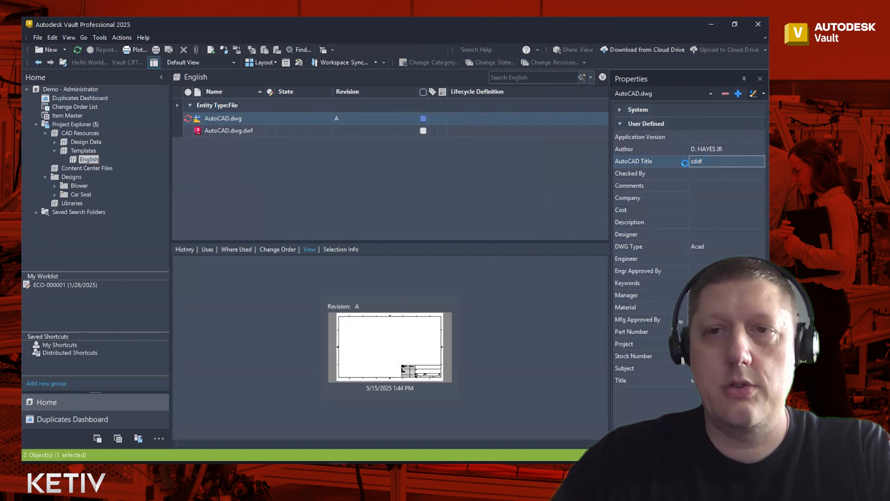
{"action": "left_click", "coordinate": [271, 138]}
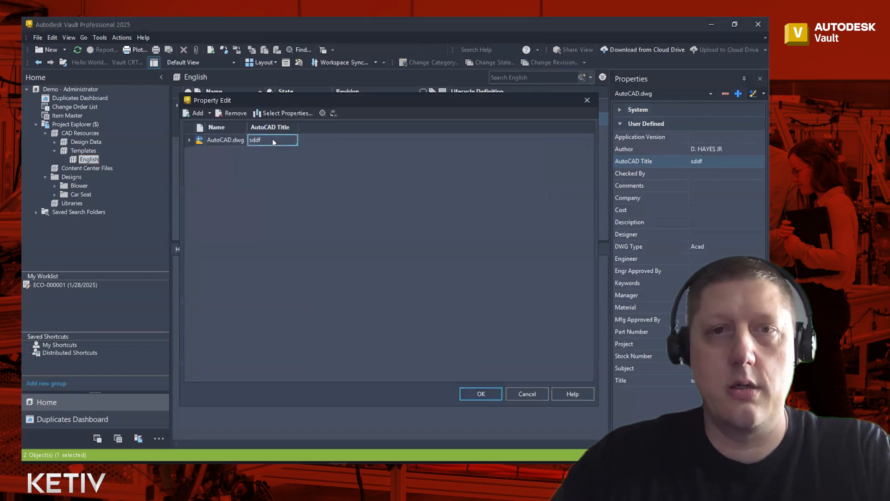
{"action": "left_click", "coordinate": [272, 139]}
{"action": "key", "text": "Delete"}
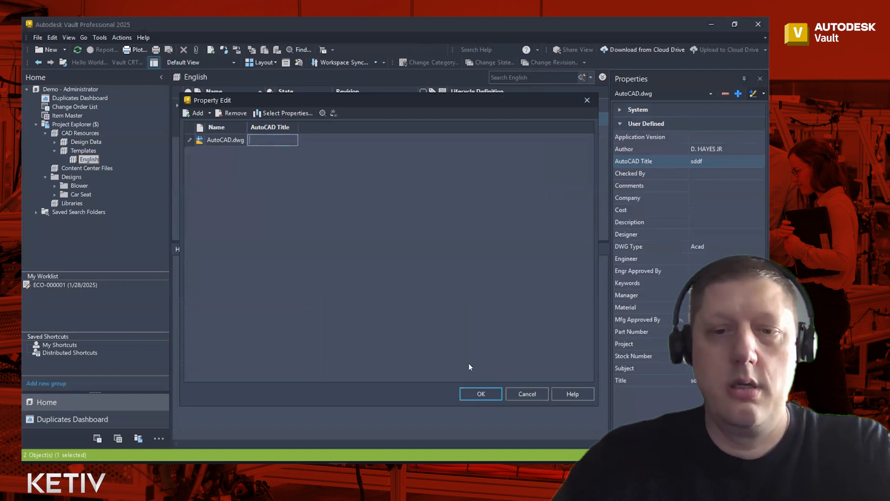
{"action": "left_click", "coordinate": [476, 392]}
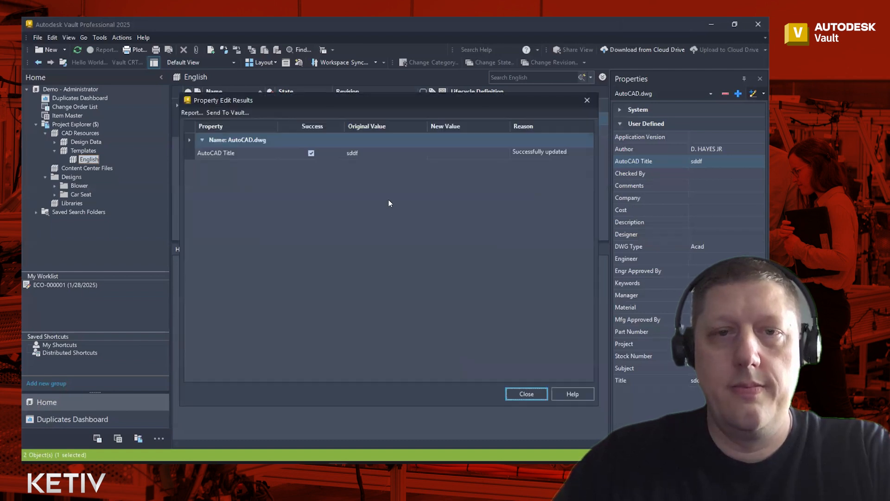
{"action": "left_click", "coordinate": [526, 394]}
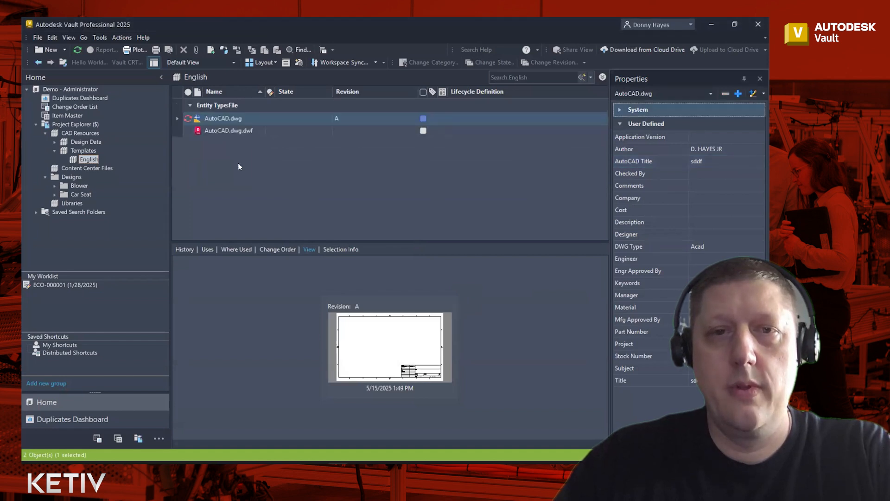
{"action": "left_click", "coordinate": [77, 50]}
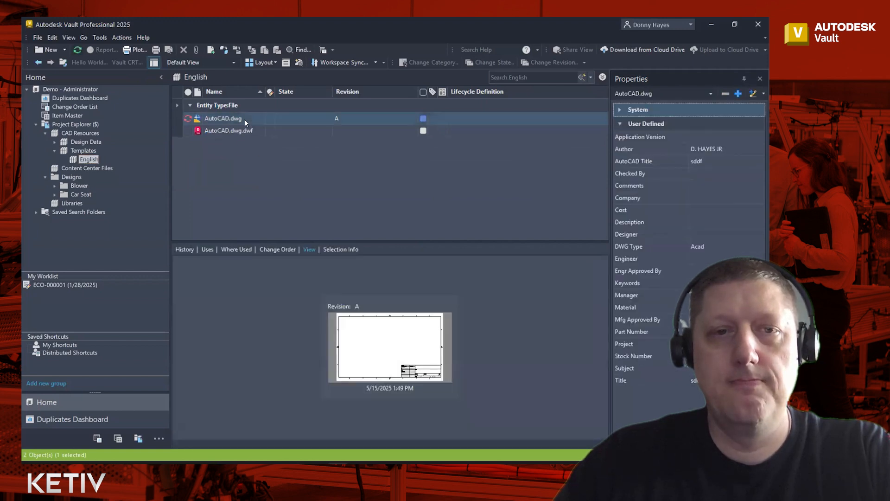
Try again to empty only the AutoCAD Title value of AutoCAD.dwg, checking the required-value flag before applying the edit
{"action": "left_click", "coordinate": [244, 119]}
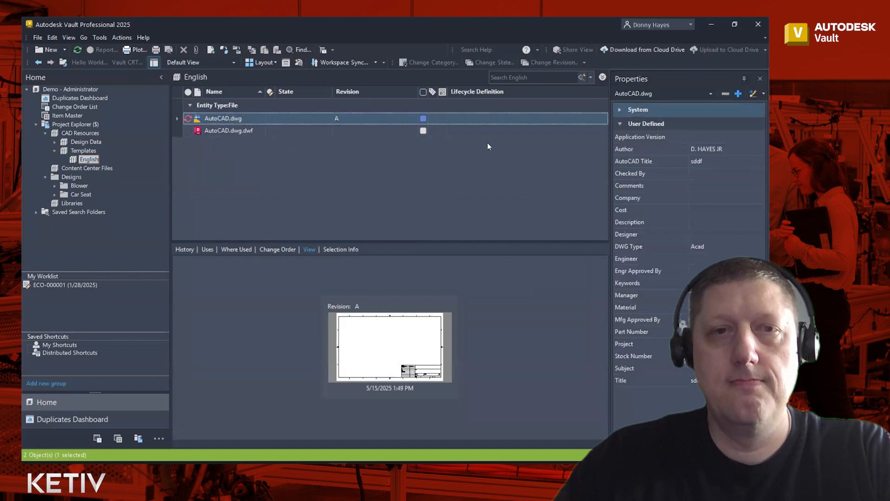
{"action": "left_click", "coordinate": [691, 161]}
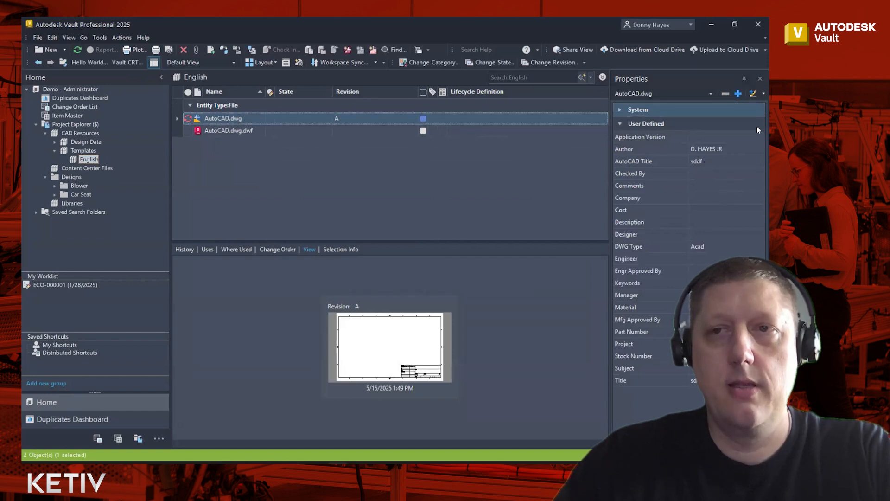
{"action": "left_click", "coordinate": [753, 94]}
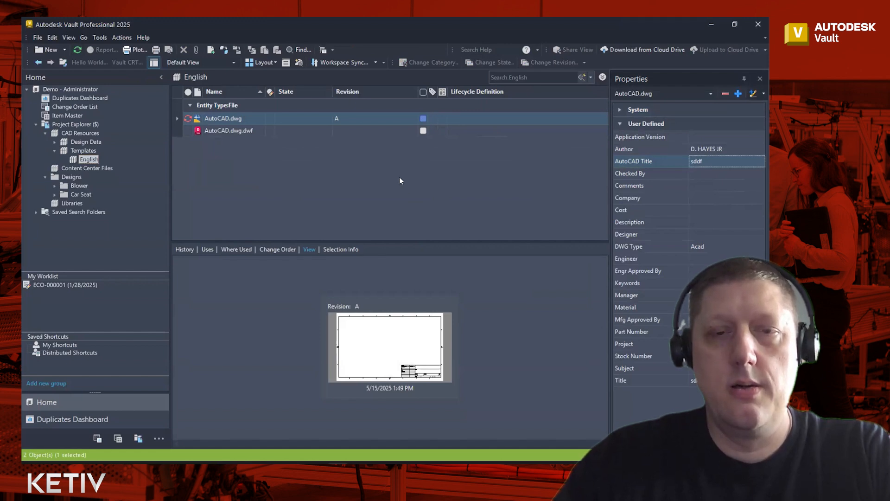
{"action": "left_click", "coordinate": [283, 144]}
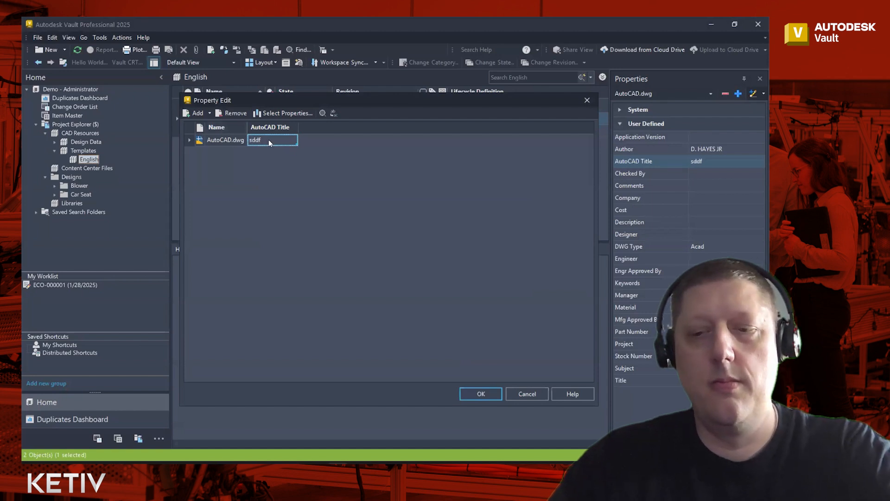
{"action": "double_click", "coordinate": [263, 141]}
{"action": "key", "text": "BackSpace"}
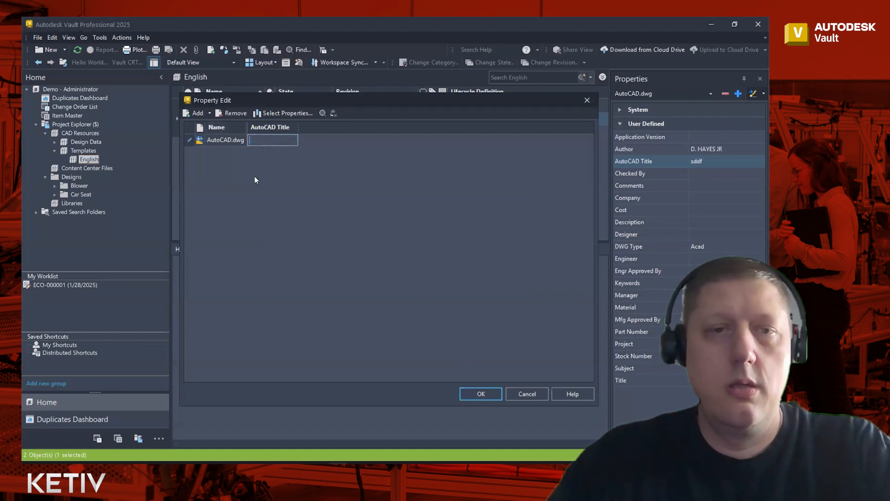
{"action": "mouse_move", "coordinate": [253, 142]}
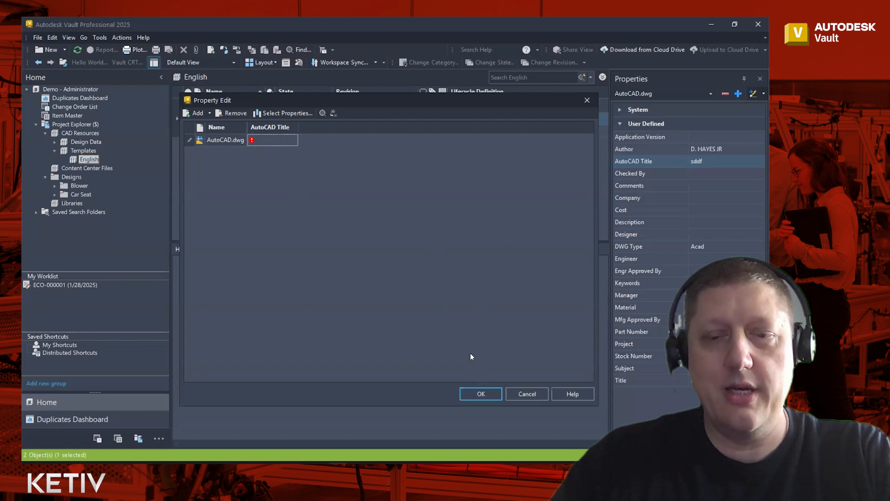
{"action": "left_click", "coordinate": [481, 395]}
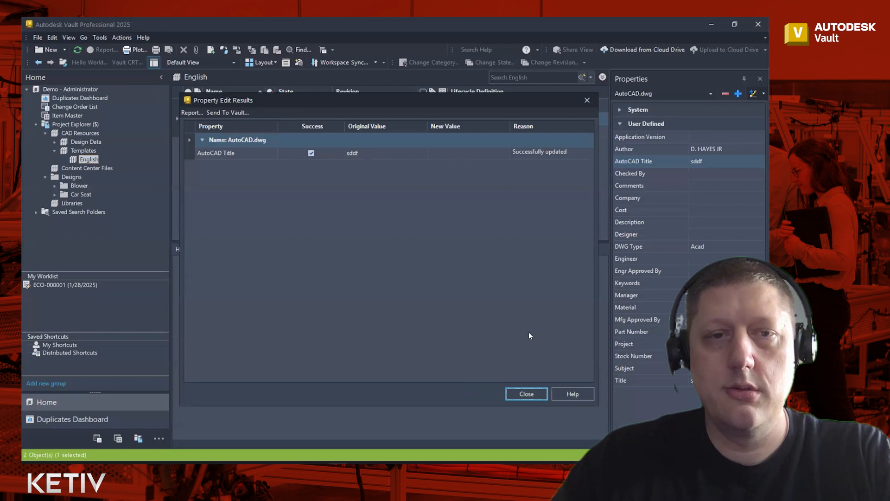
{"action": "left_click", "coordinate": [534, 393]}
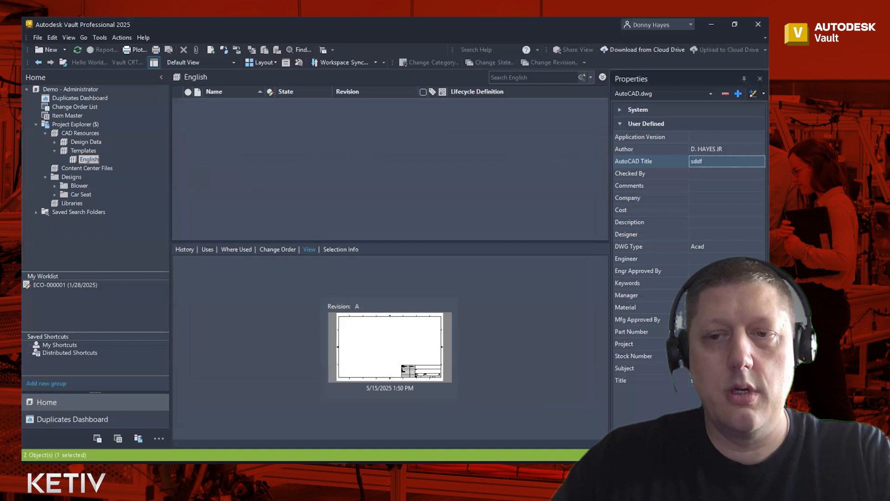
Clear both the Title and AutoCAD Title properties of AutoCAD.dwg in one property edit, and refresh the file list
{"action": "left_click", "coordinate": [714, 381]}
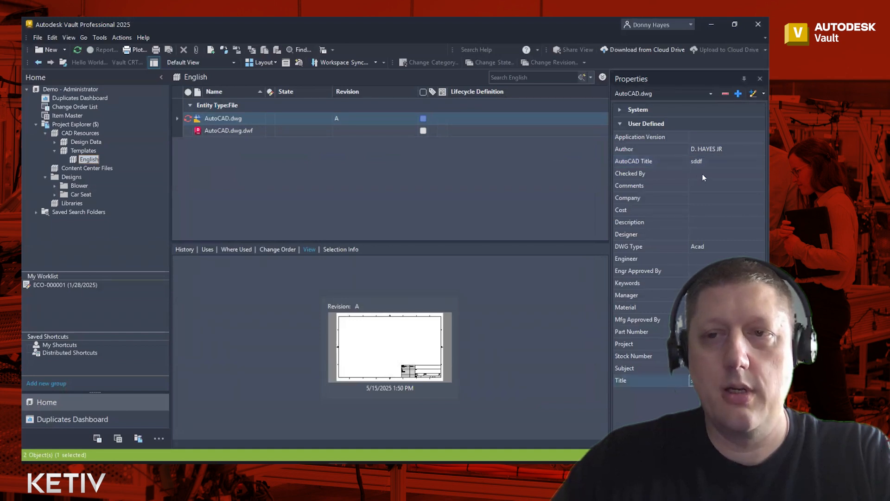
{"action": "left_click", "coordinate": [703, 160]}
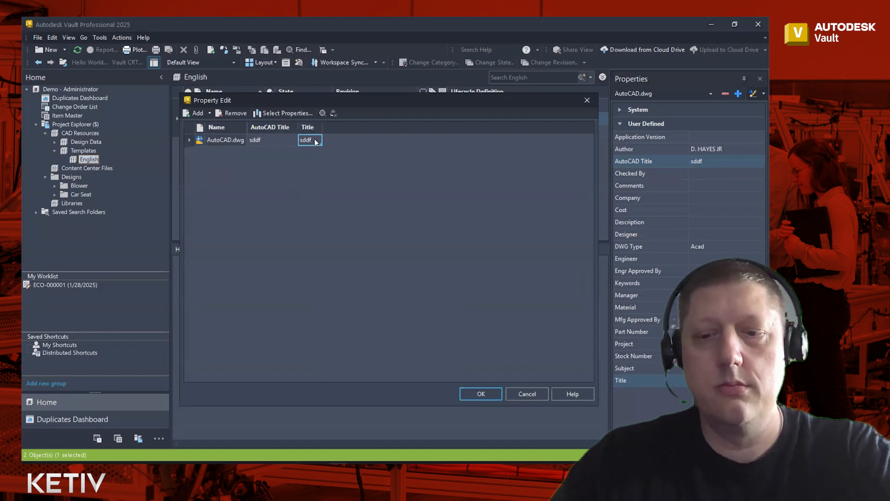
{"action": "key", "text": "Delete"}
{"action": "left_click", "coordinate": [281, 142]}
{"action": "key", "text": "Delete"}
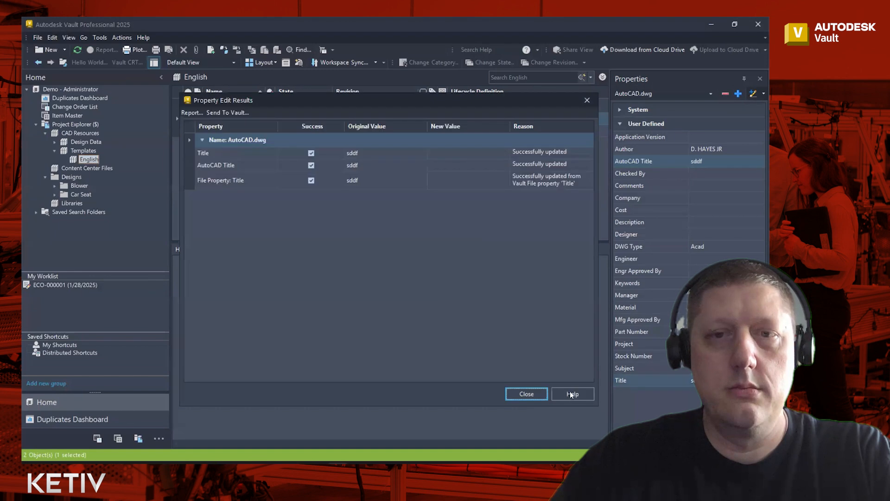
{"action": "left_click", "coordinate": [510, 393]}
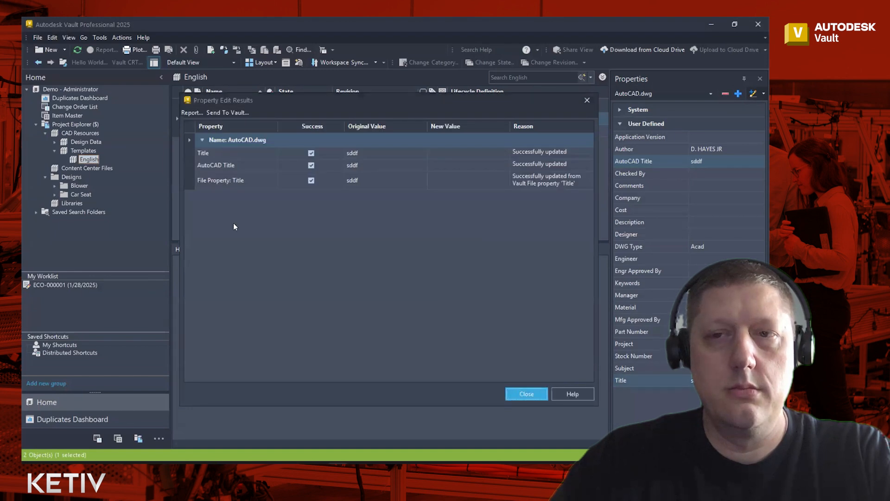
{"action": "left_click", "coordinate": [77, 49]}
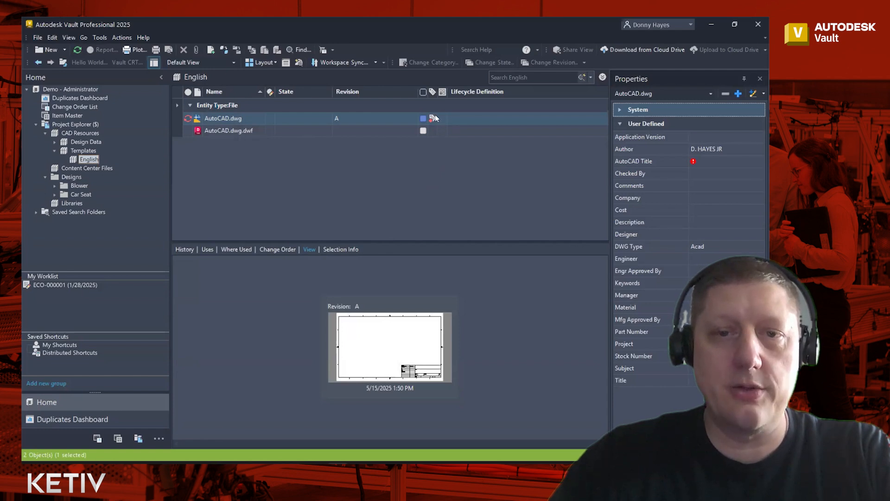
Check the property compliance of AutoCAD.dwg, set its AutoCAD Title to "sdfs", and recheck the compliance status
{"action": "mouse_move", "coordinate": [431, 119]}
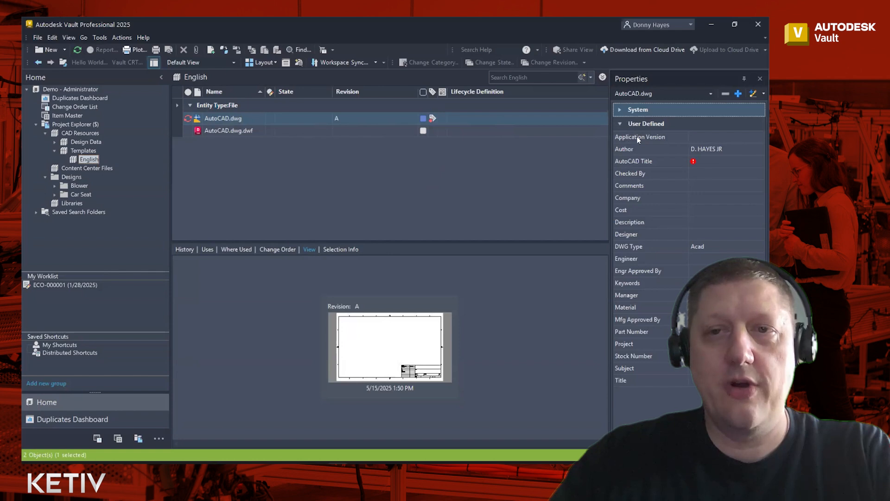
{"action": "mouse_move", "coordinate": [695, 165]}
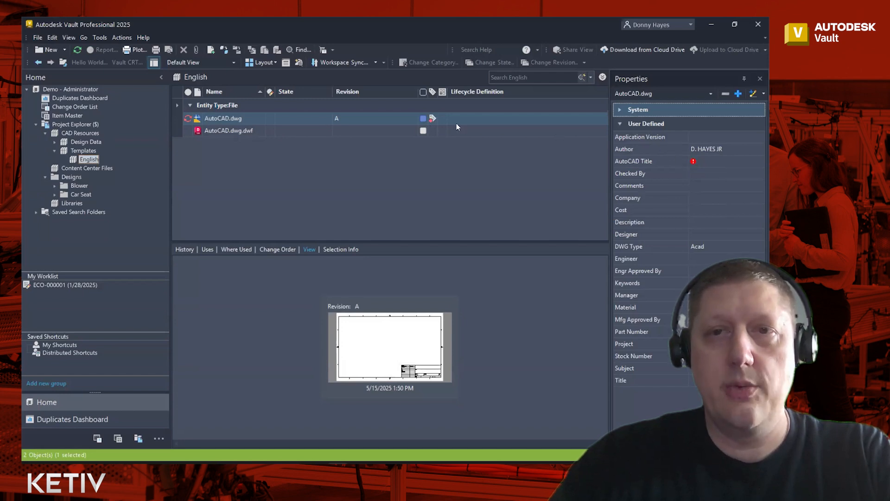
{"action": "left_click", "coordinate": [714, 161]}
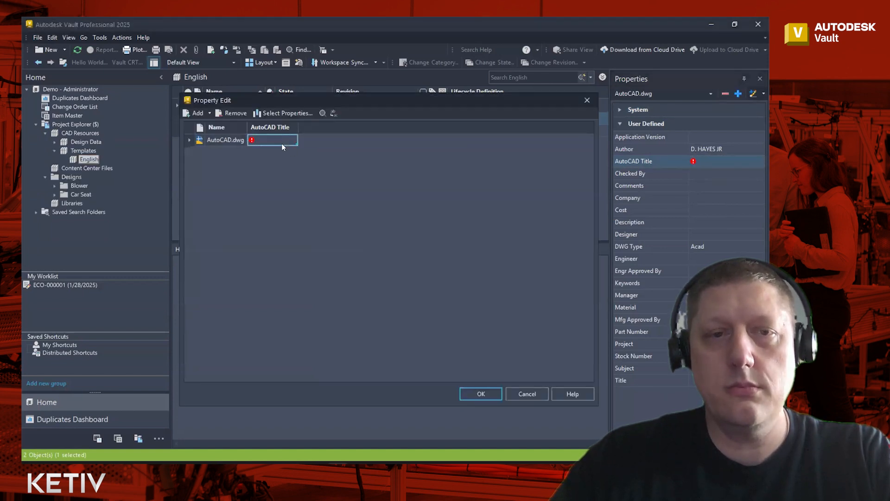
{"action": "type", "text": "sdfs"}
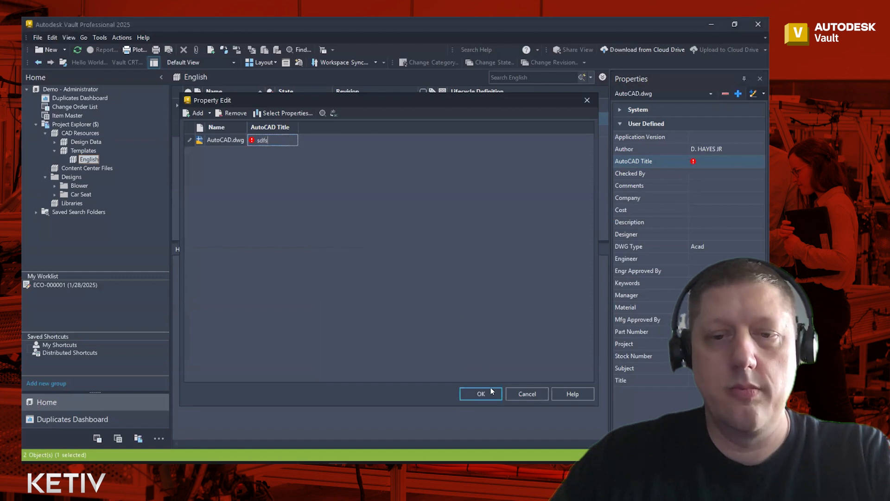
{"action": "left_click", "coordinate": [493, 390]}
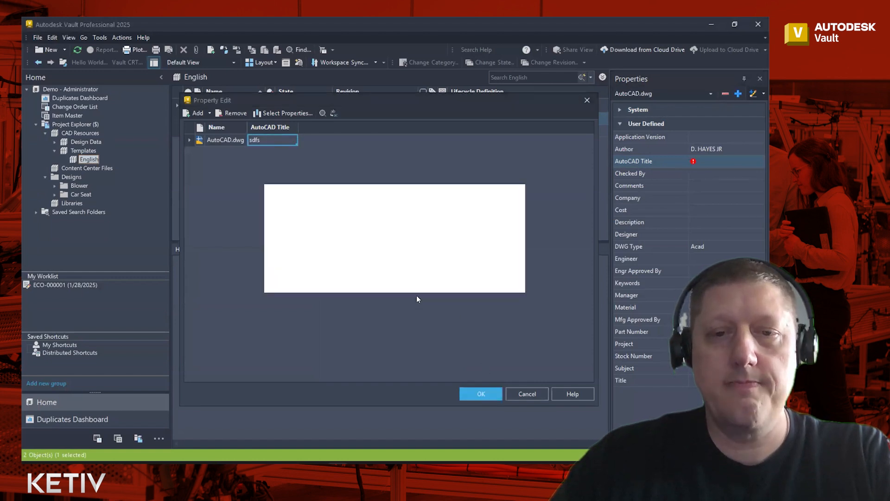
{"action": "left_click", "coordinate": [482, 397]}
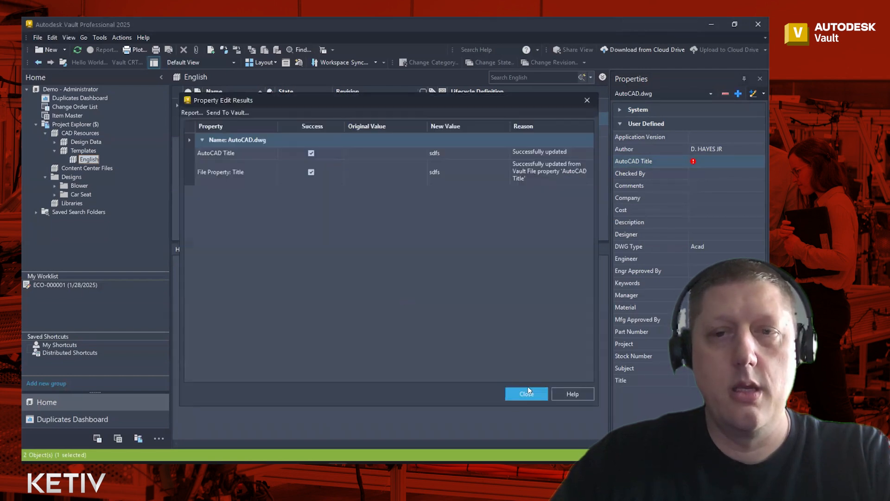
{"action": "left_click", "coordinate": [525, 392]}
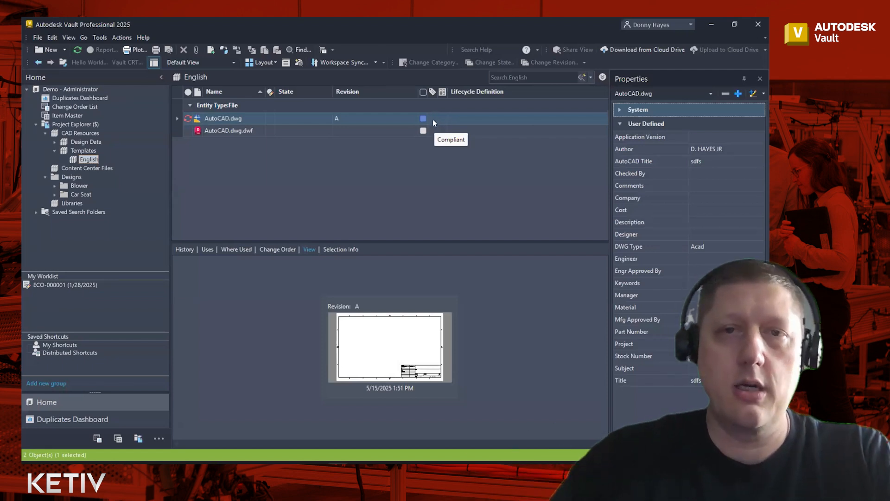
{"action": "left_click", "coordinate": [389, 196]}
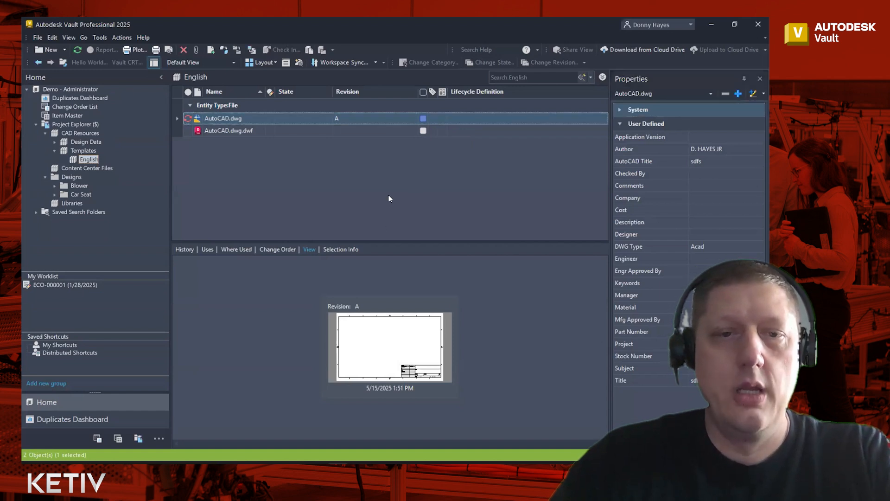